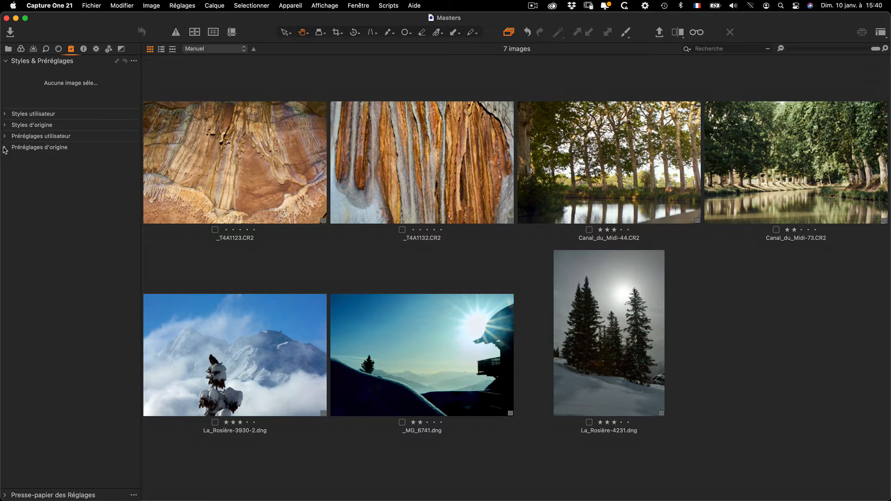
- Expand the built-in presets and built-in styles, and look through the Netteté and Exposition presets
left_click(6, 148)
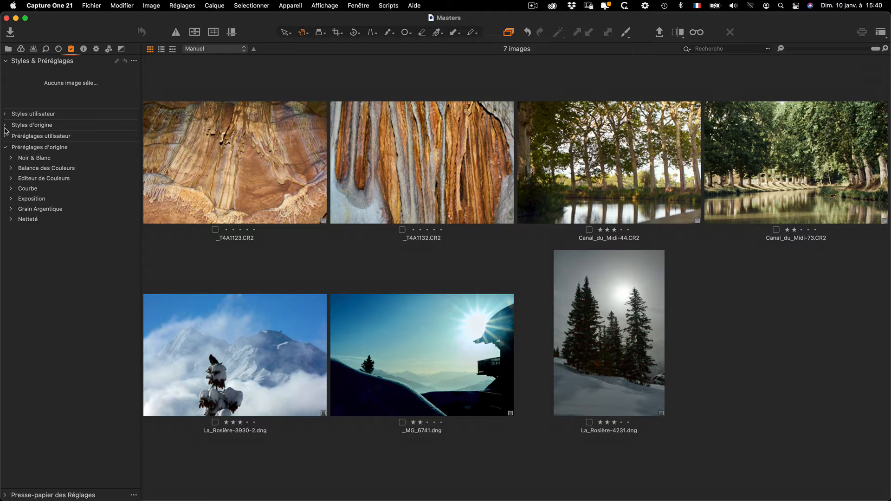
left_click(4, 125)
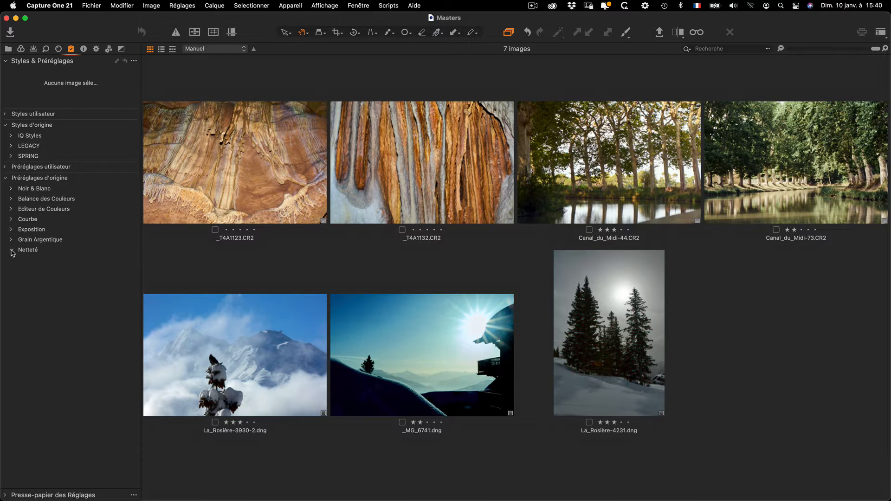
left_click(11, 250)
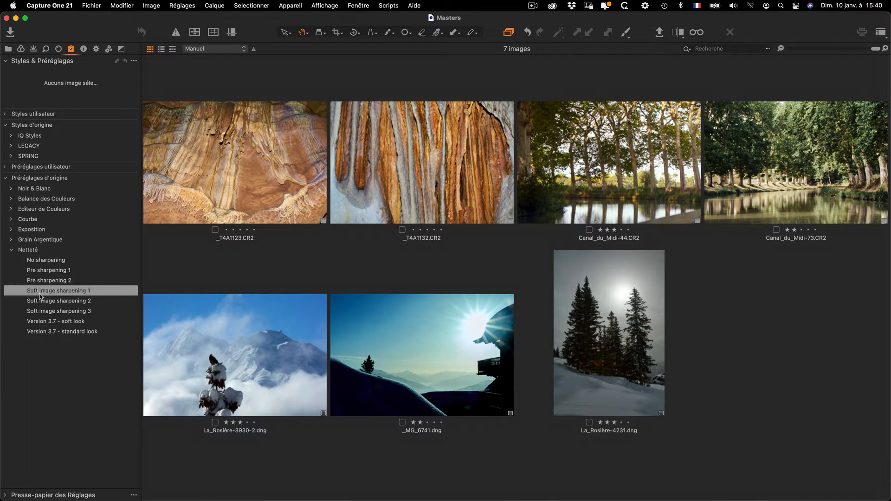
left_click(11, 229)
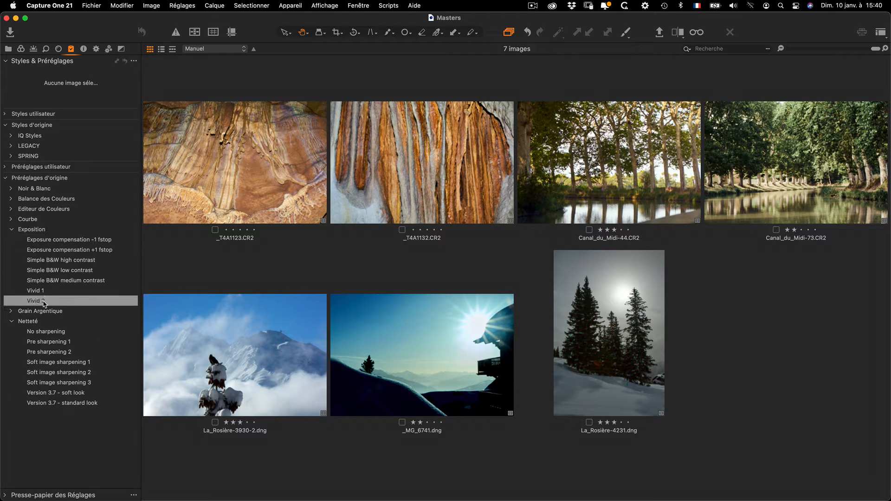
- Open image _T4A1123.CR2 on its own and apply the built-in Contrast RGB preset from the Courbe group
left_click(10, 219)
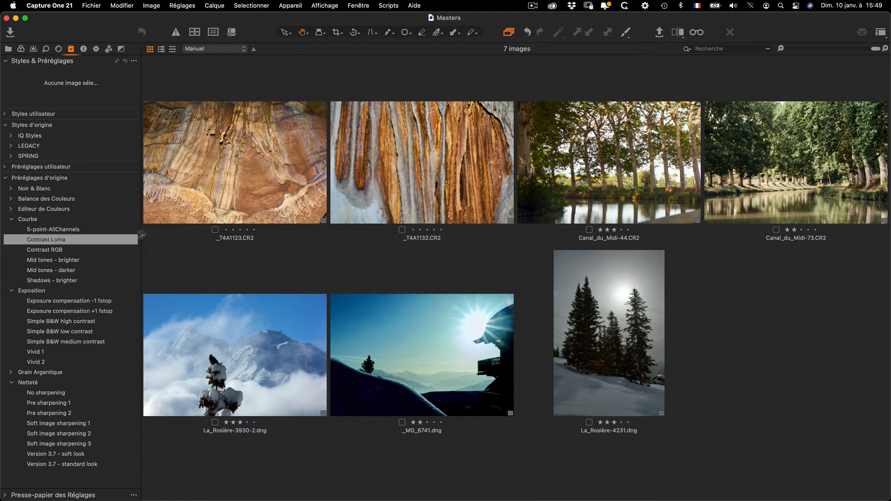
double_click(222, 177)
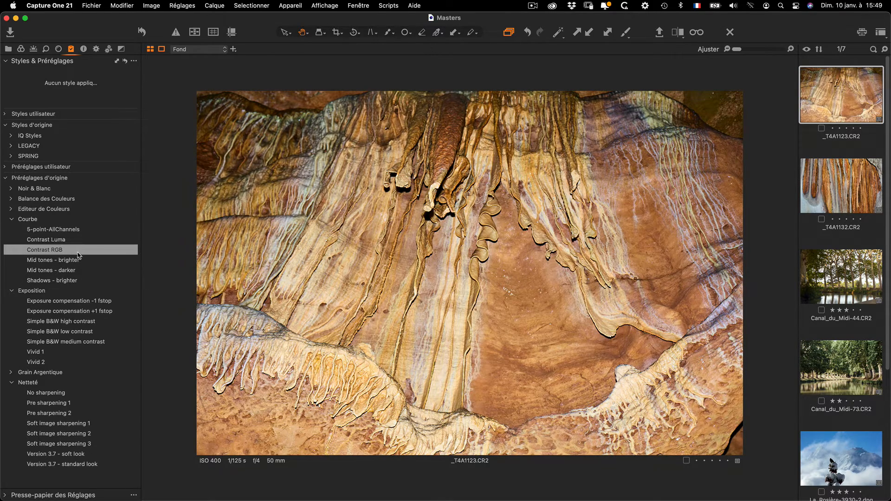
left_click(79, 254)
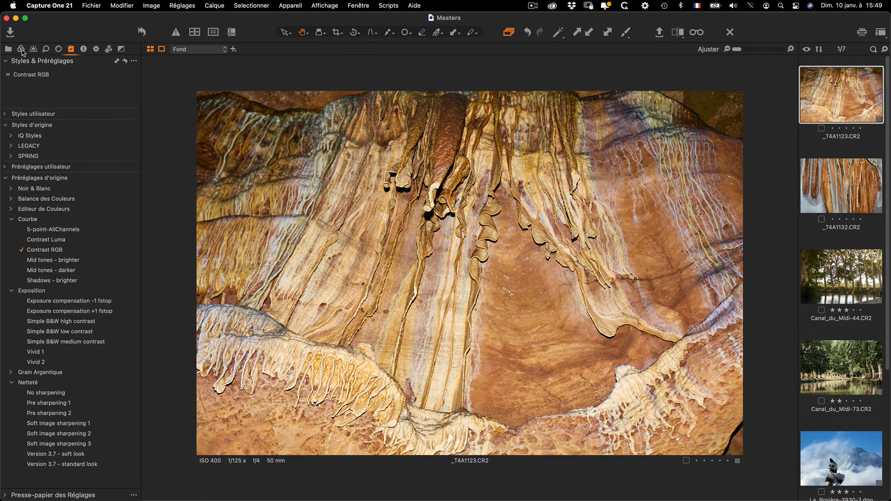
- Examine the image's RVB curve and the presets offered by the Courbe tool, and return to Styles & Préréglages
left_click(33, 49)
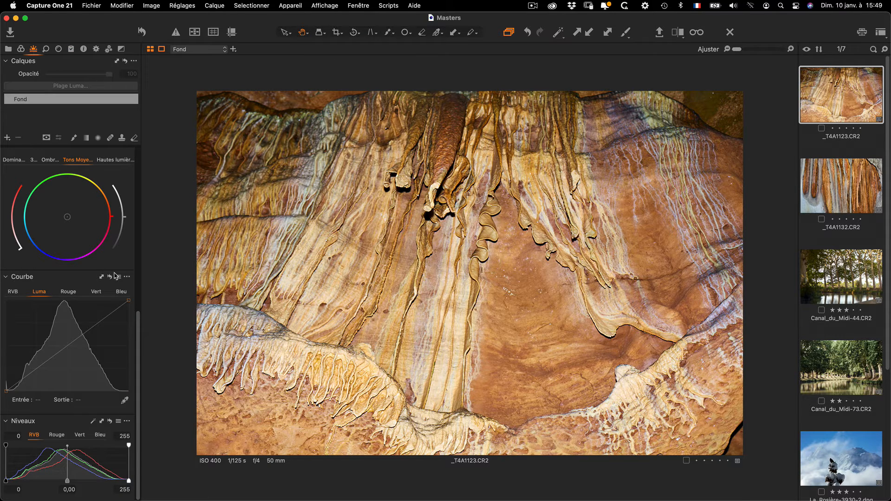
left_click(12, 292)
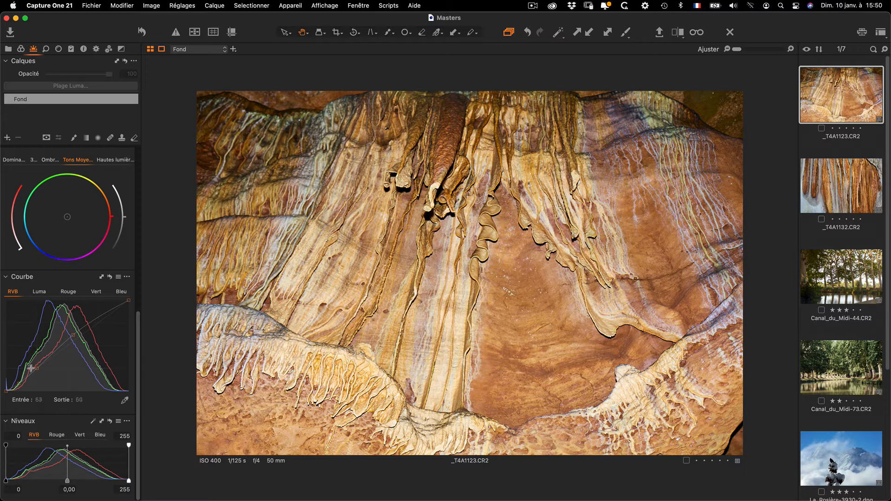
left_click(118, 277)
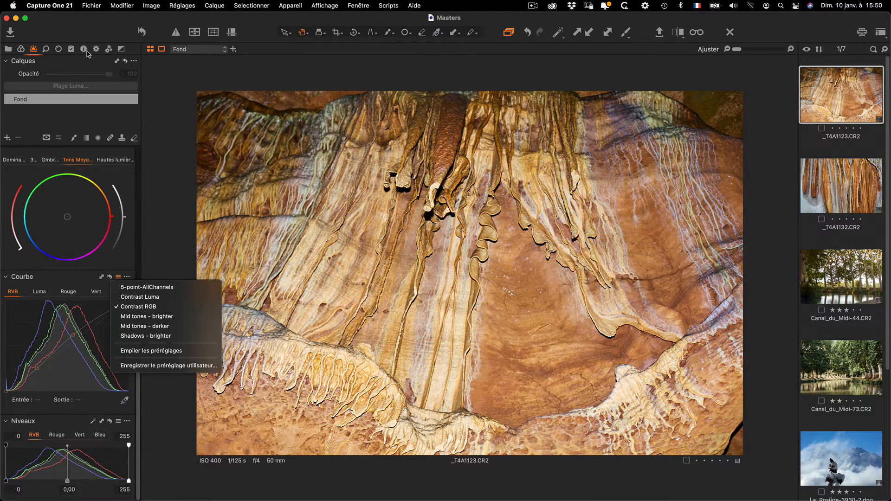
left_click(84, 52)
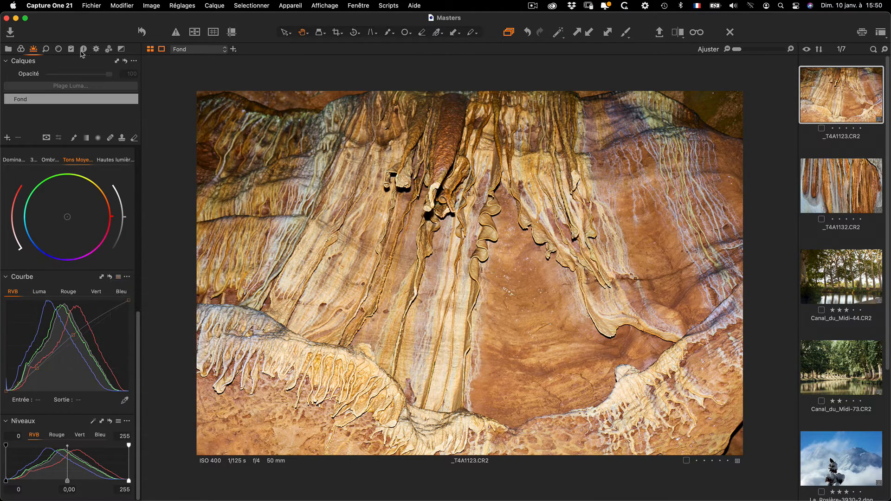
left_click(72, 51)
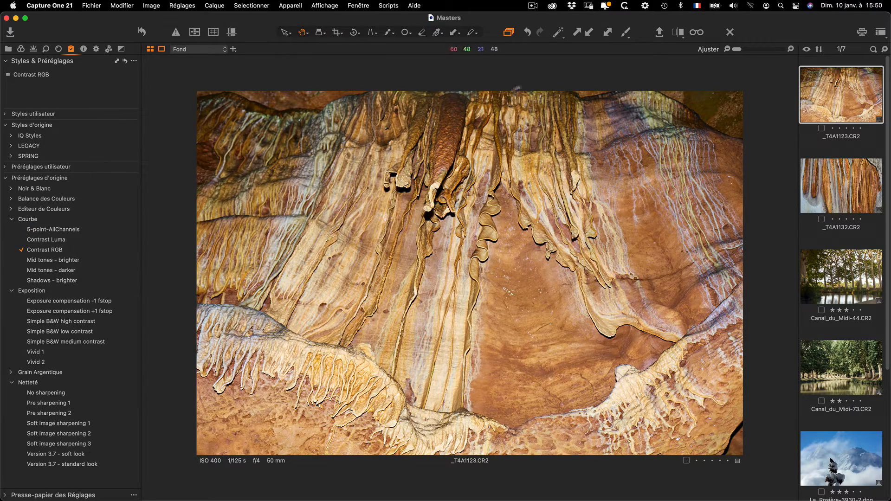
- Look through the quick-access list of styles and presets down to the built-in Courbe presets, without applying any
left_click(629, 37)
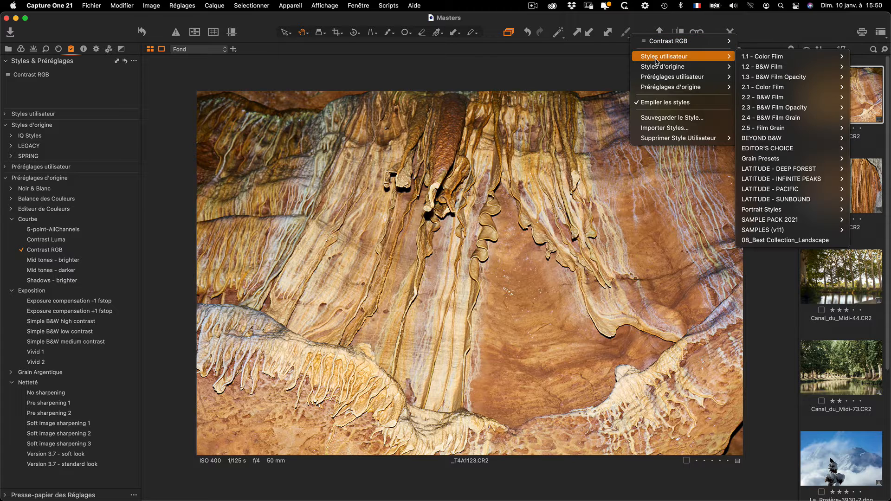
mouse_move(662, 79)
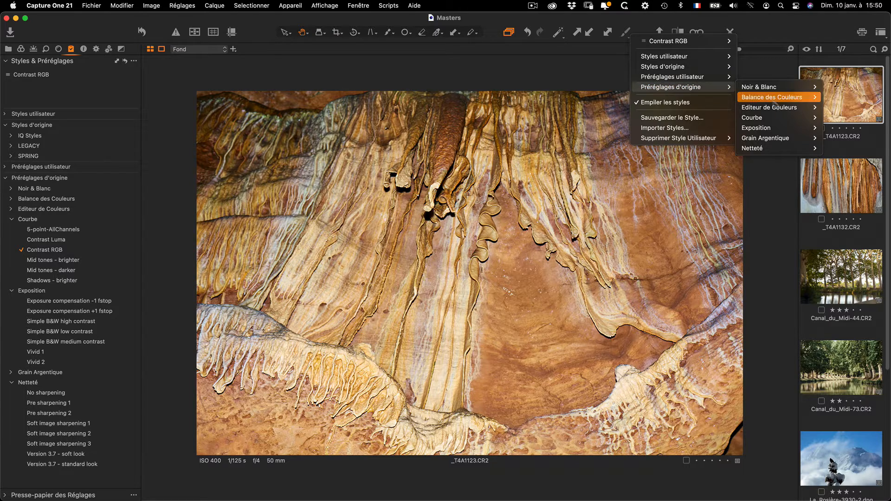
mouse_move(782, 119)
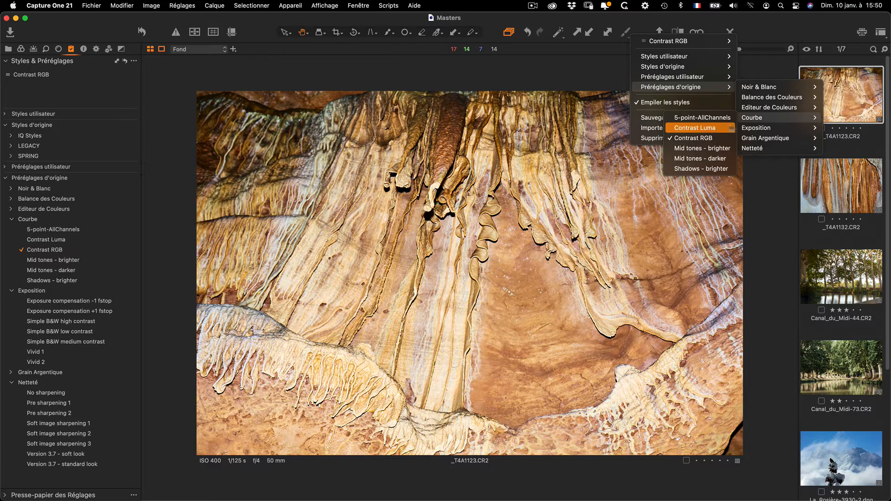
left_click(613, 62)
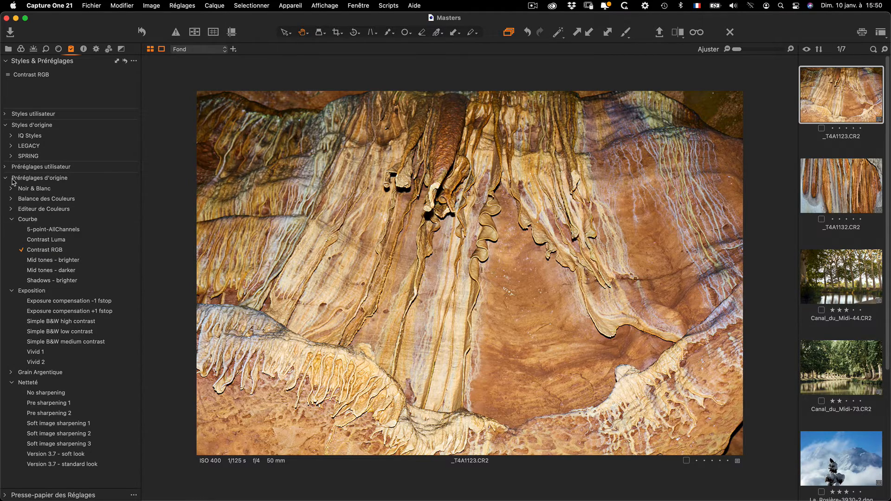
- Collapse the built-in presets, expand the user Clarté presets Naturel and Puissant, and stack 06_Clarté 30 on the image
left_click(6, 179)
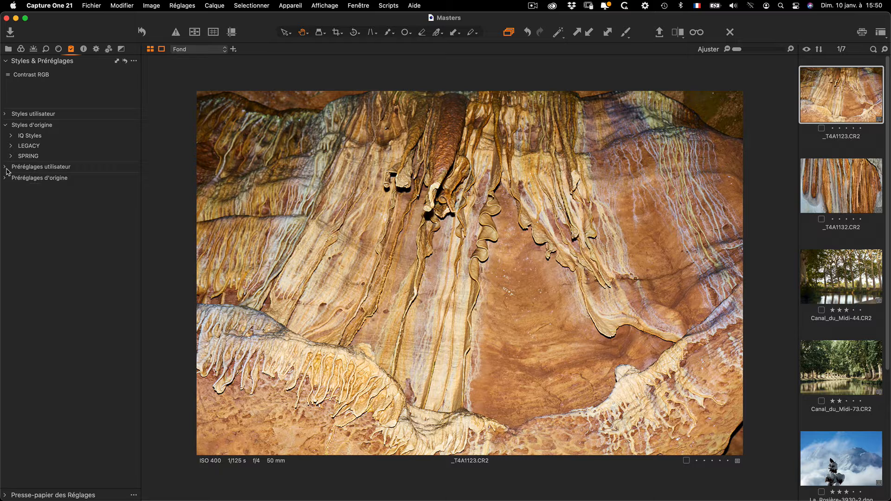
left_click(6, 168)
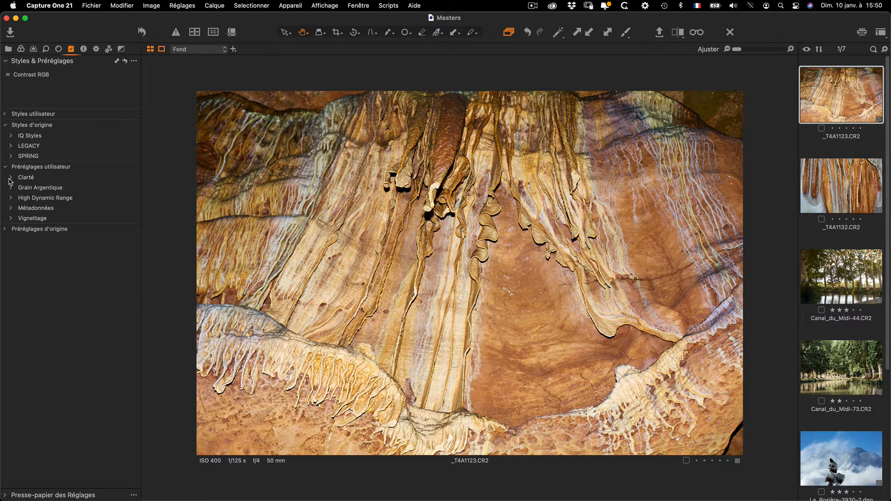
left_click(11, 178)
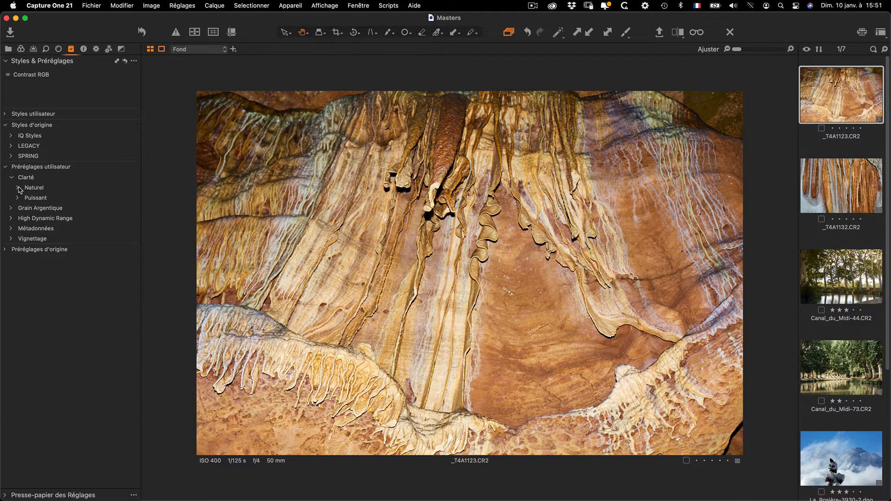
left_click(19, 187)
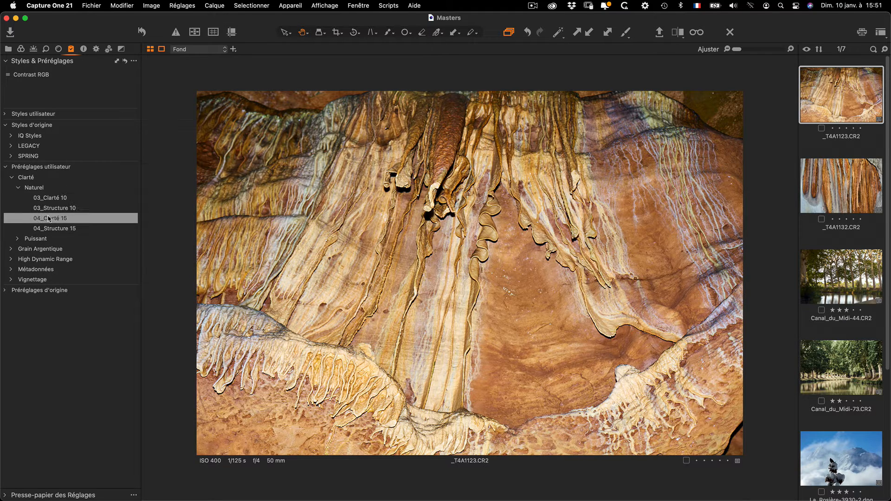
left_click(20, 239)
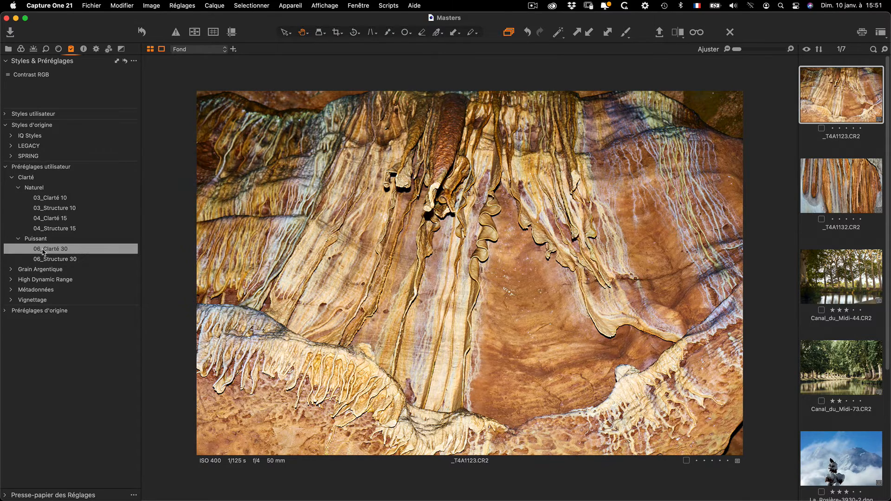
left_click(45, 251)
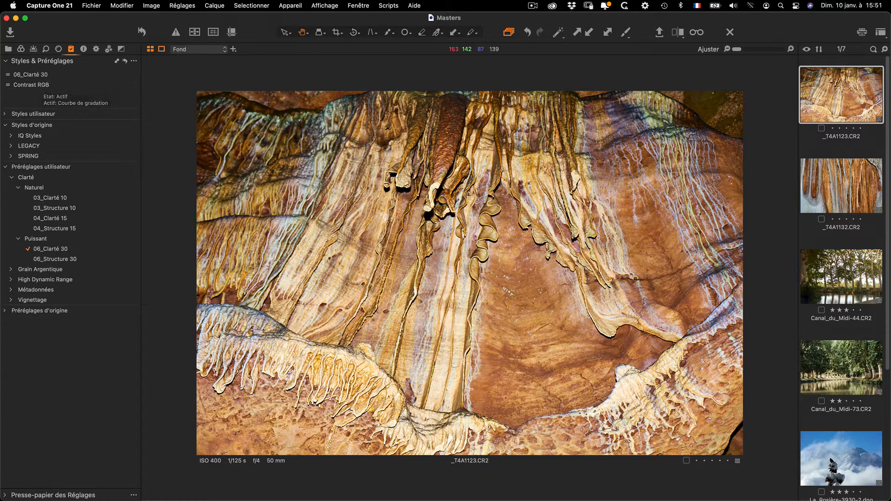
- Copy the styles applied to _T4A1123.CR2 and apply them to _T4A1132.CR2 with both images selected
key("alt+super+v")
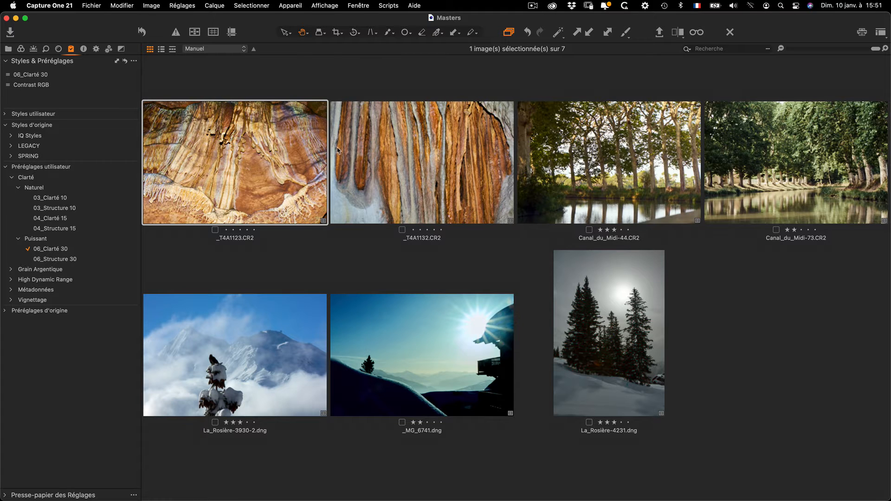
left_click(443, 175, "super")
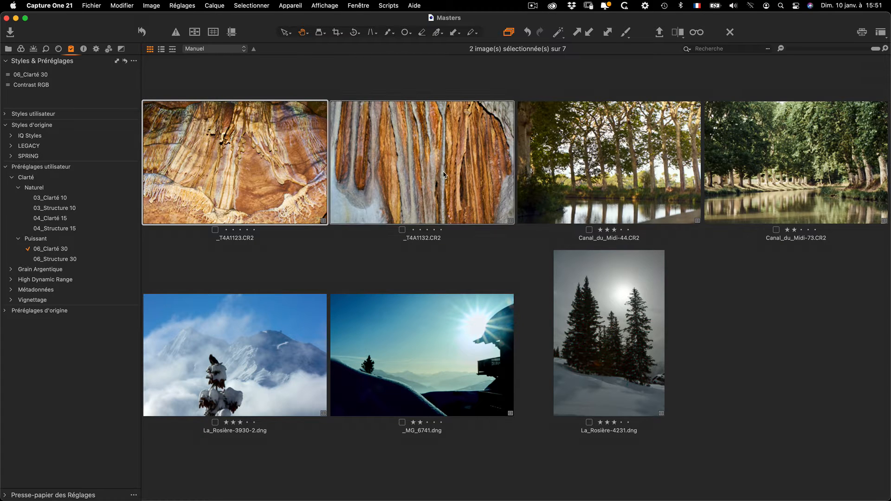
left_click(118, 62)
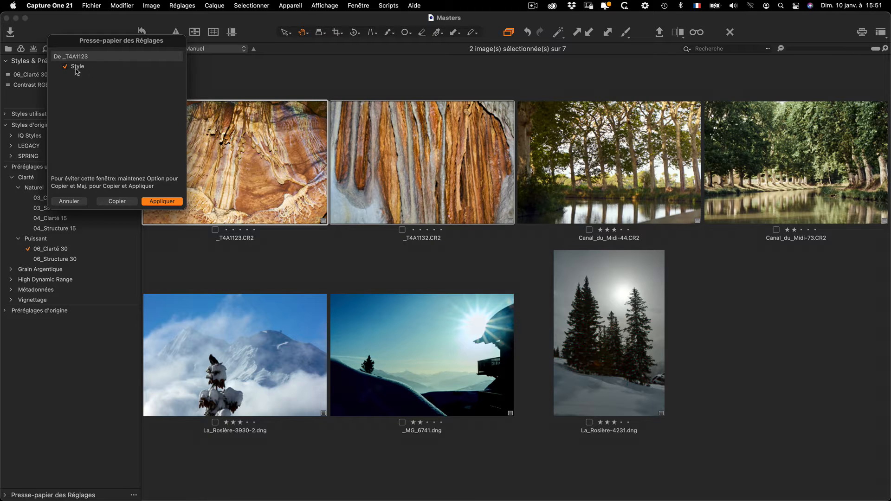
left_click(159, 203)
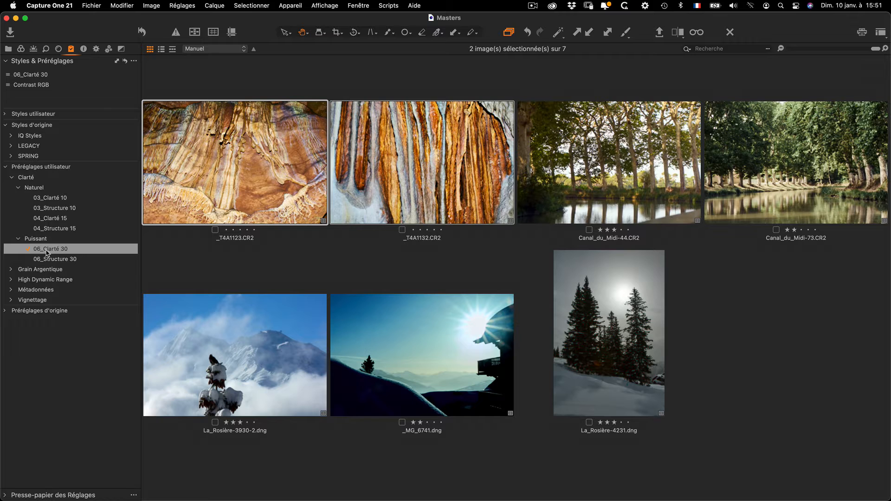
- Remove the Contrast RGB and 06_Clarté 30 presets from both selected images
right_click(52, 85)
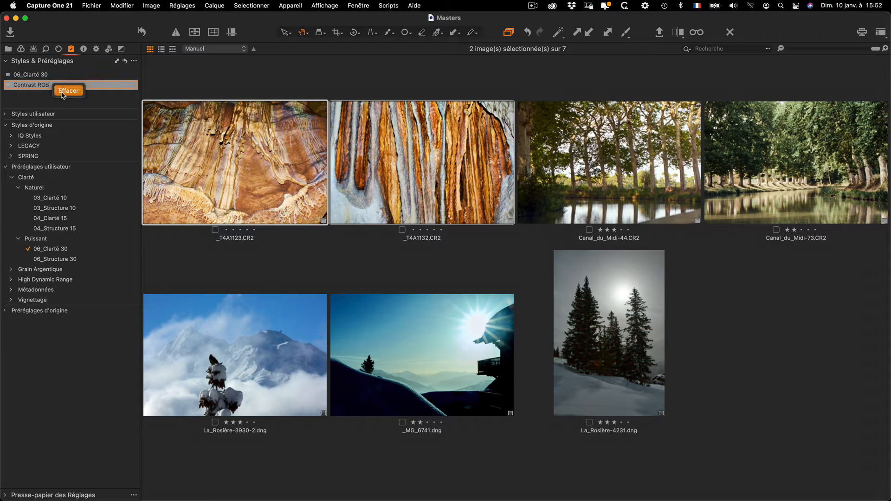
left_click(63, 95)
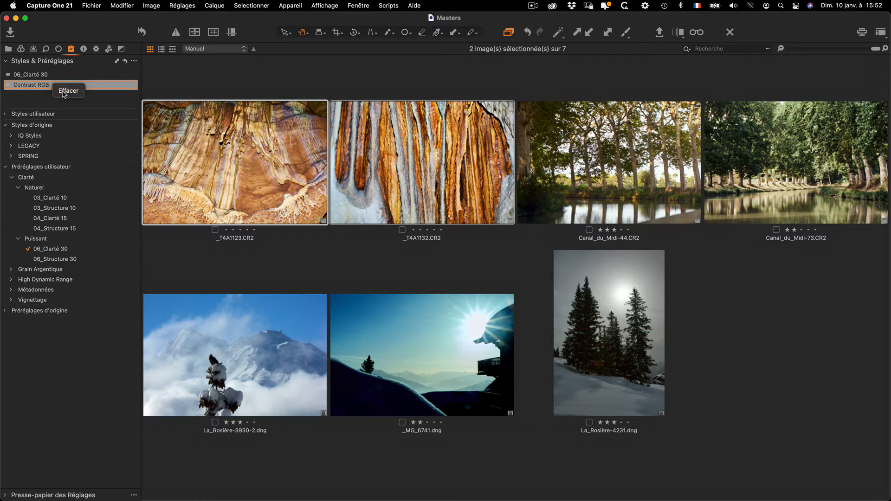
left_click(54, 252)
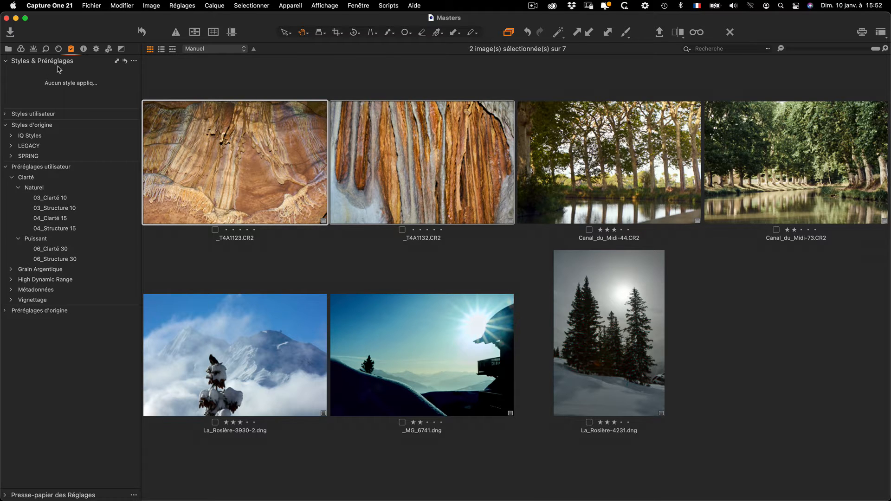
- View the background and layer application options for the user preset 03_Structure 10, and dismiss them without applying
right_click(86, 210)
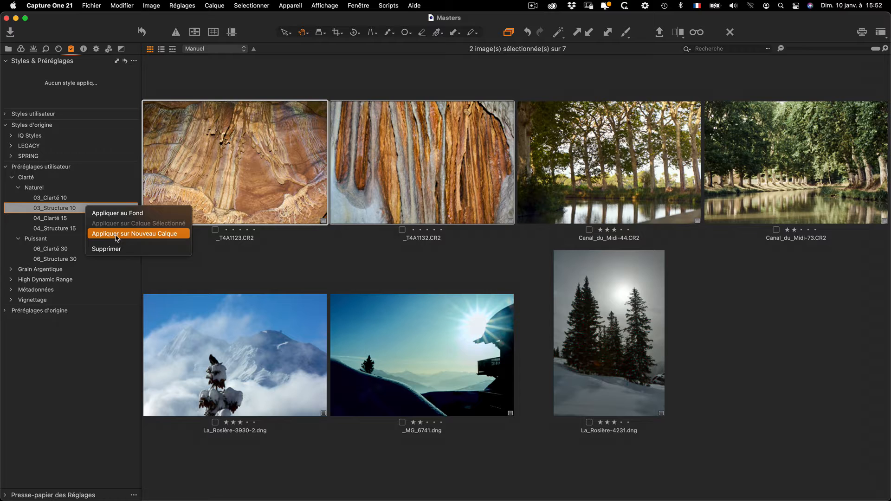
left_click(179, 274)
- Collapse the Clarté group and the user presets, and expand the built-in presets
left_click(12, 177)
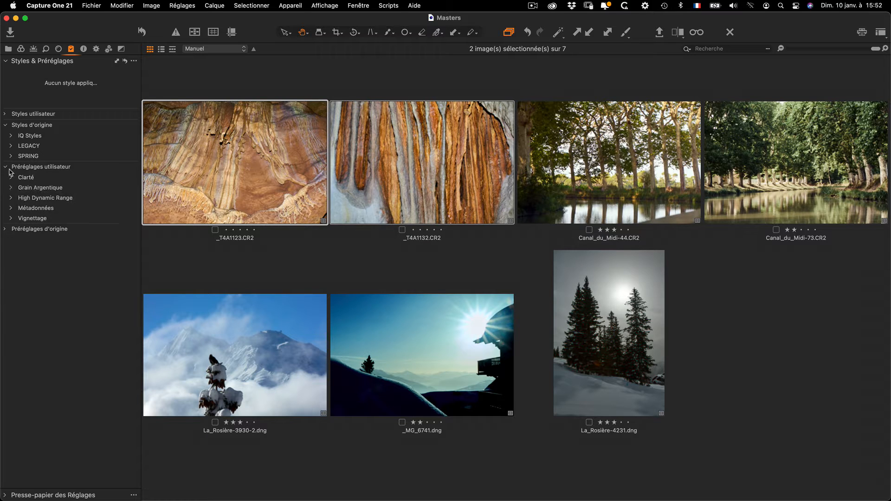
left_click(6, 167)
left_click(6, 178)
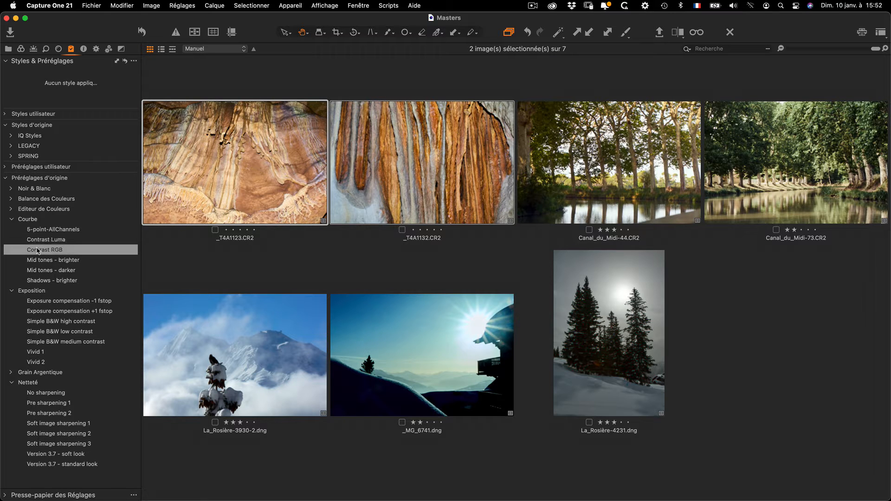
- View _T4A1123.CR2 on its own and apply the built-in curve preset Contrast Luma on a new layer
double_click(287, 149)
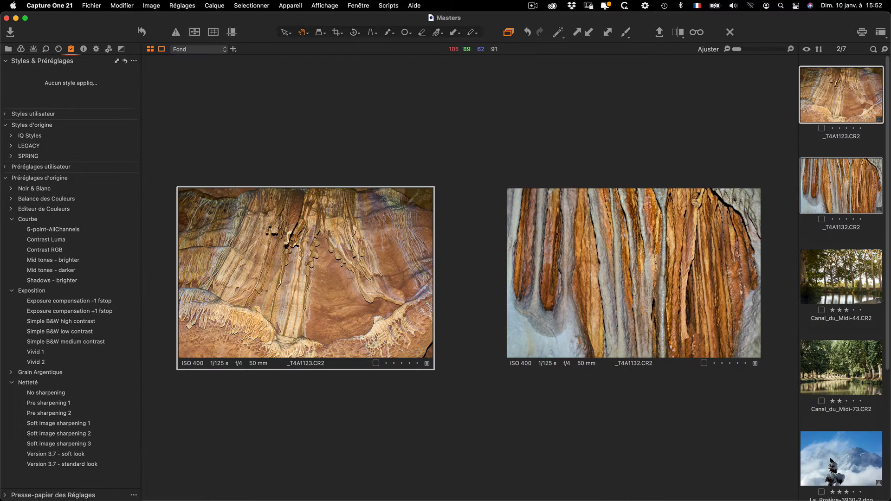
left_click(857, 193, "super")
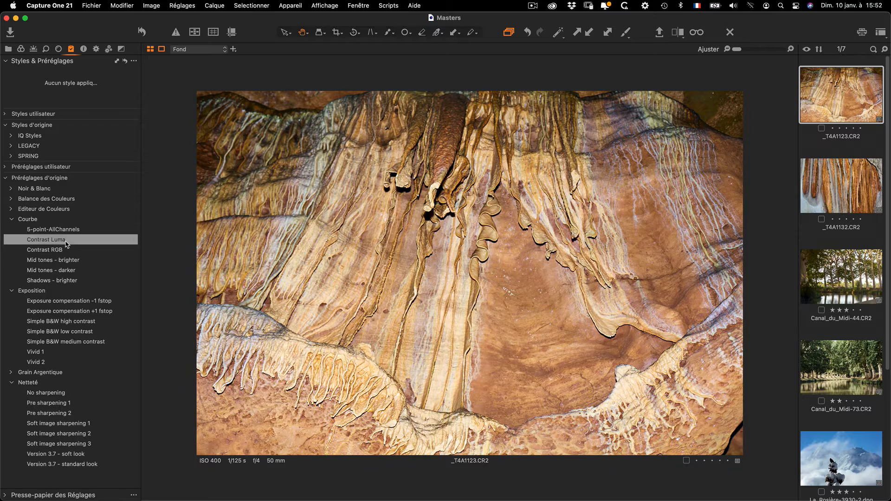
left_click(72, 241)
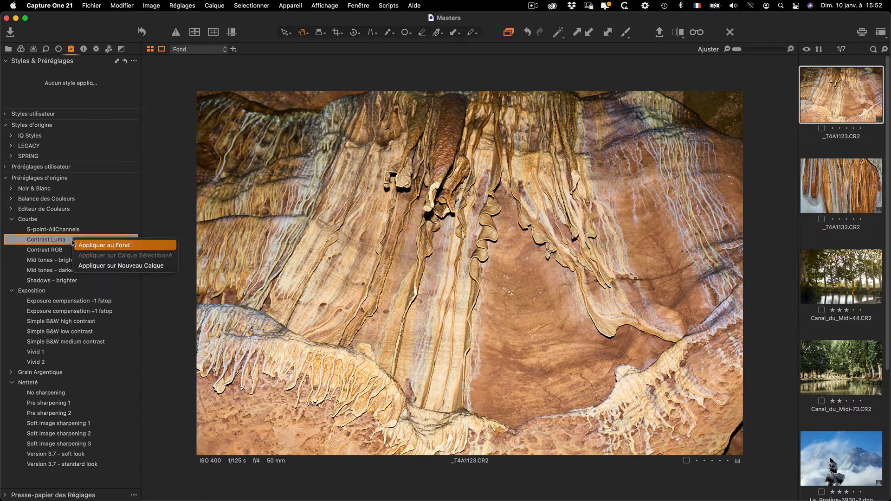
left_click(103, 267)
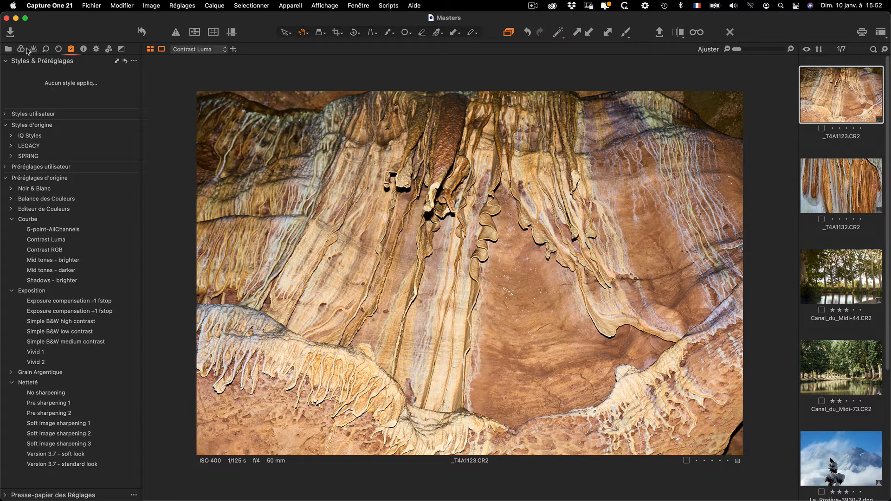
- Add the Calques tool to the styles and presets tool tab and detach it as a floating window over the image
right_click(107, 85)
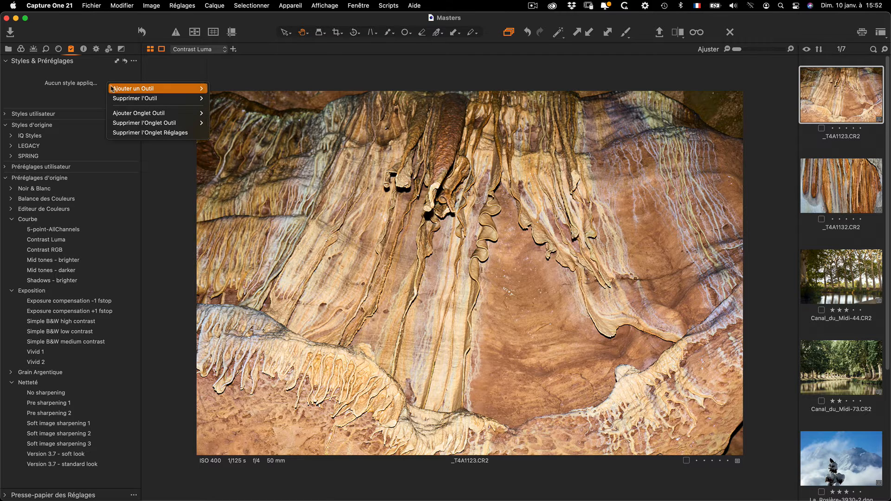
mouse_move(115, 88)
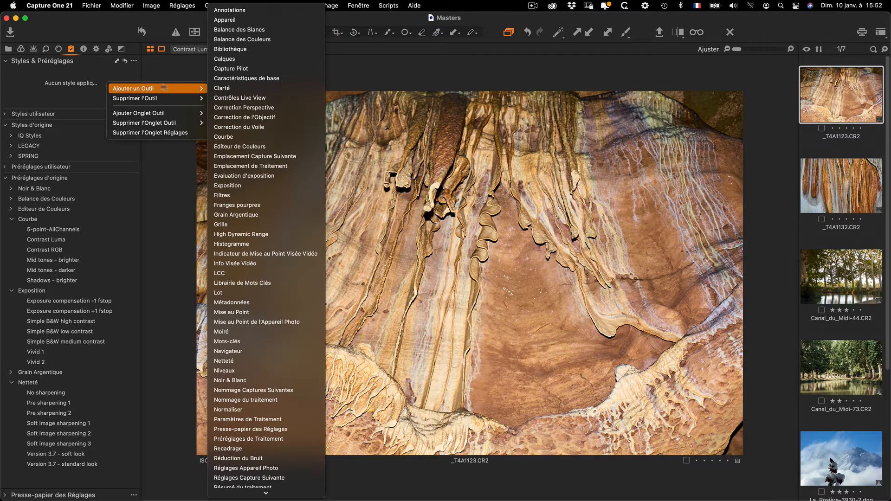
left_click(227, 60)
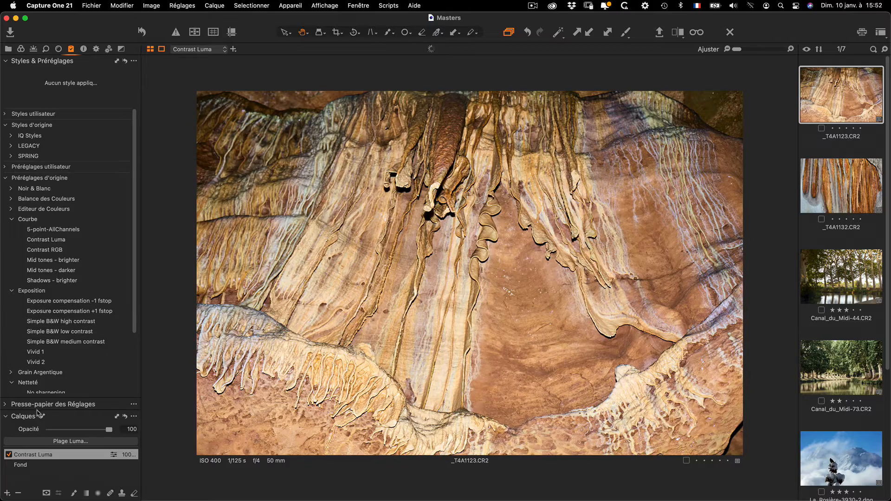
left_click_drag(24, 416, 176, 56)
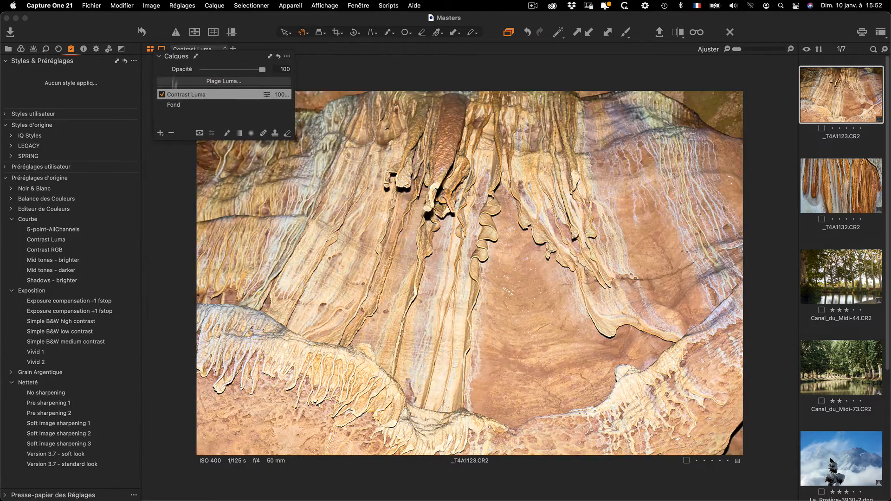
- Select the Contrast Luma layer and lower its opacity to about 31
left_click(185, 105)
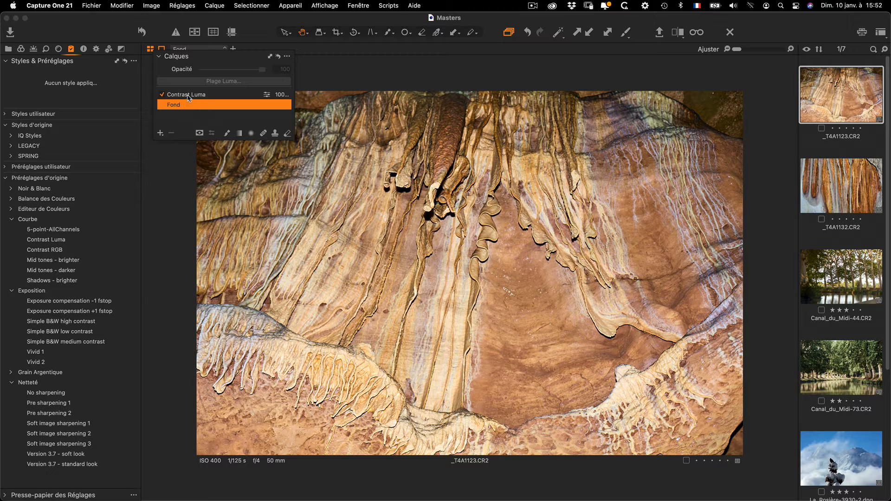
left_click(189, 97)
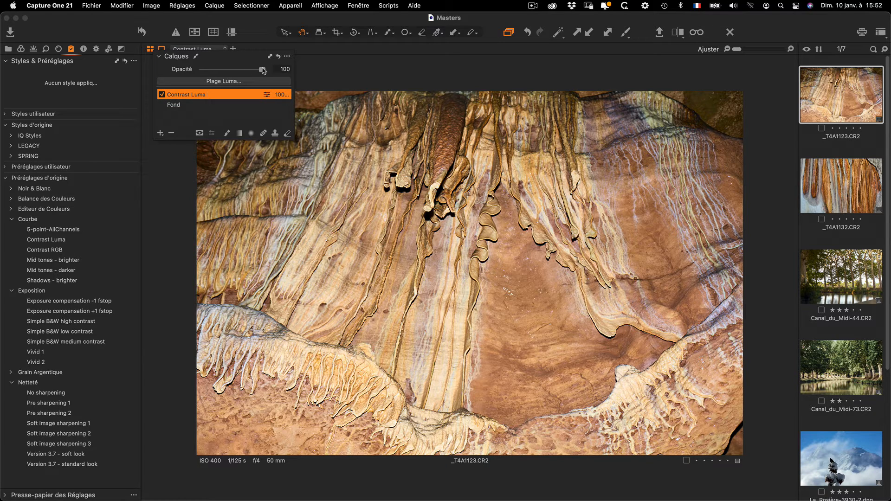
left_click_drag(263, 70, 221, 69)
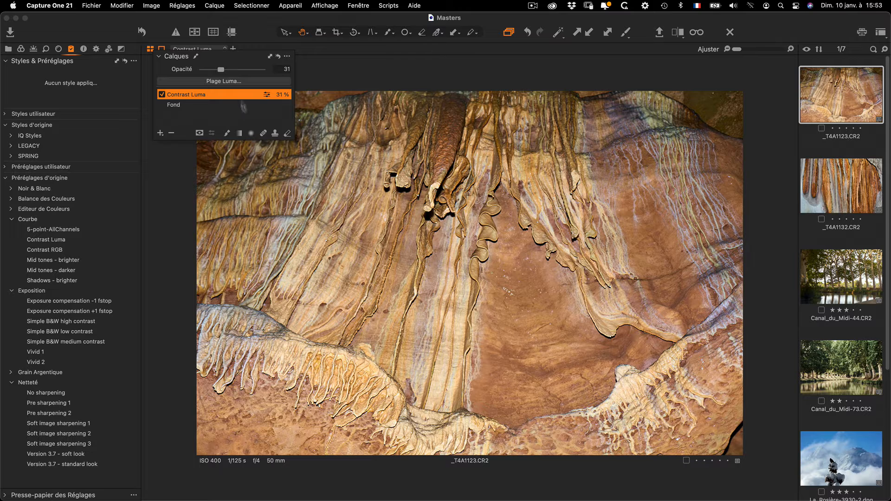
- Show the user preset groups with the built-in Courbe group collapsed, and delete the Contrast Luma layer
left_click(11, 219)
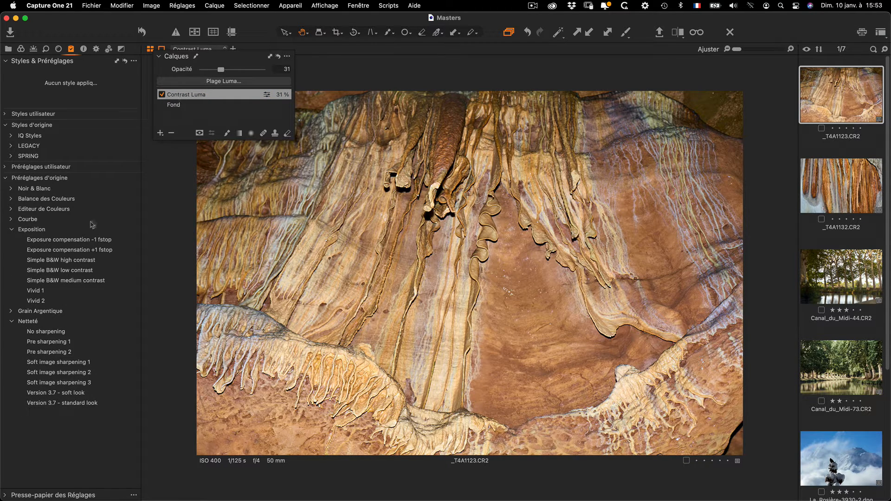
left_click(10, 220)
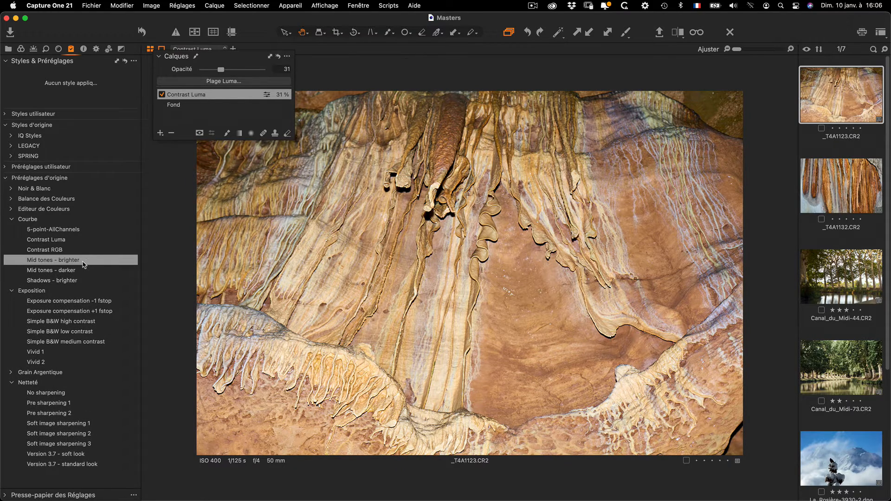
left_click(10, 220)
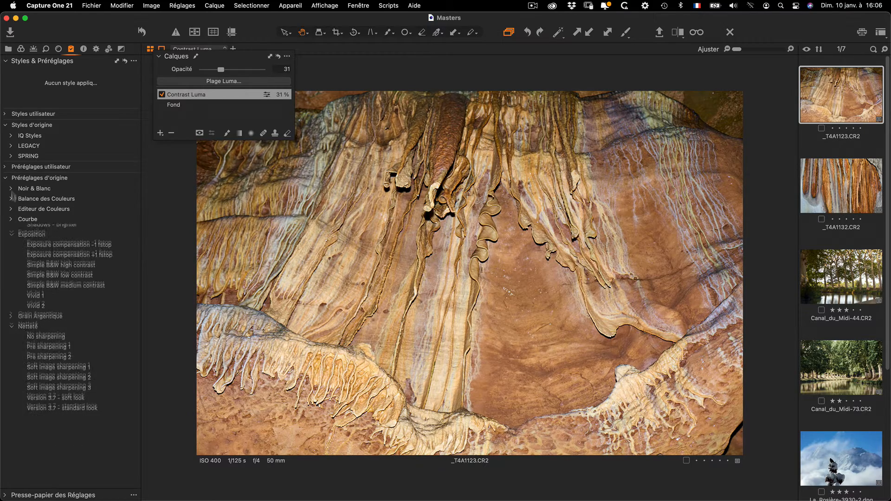
left_click(5, 167)
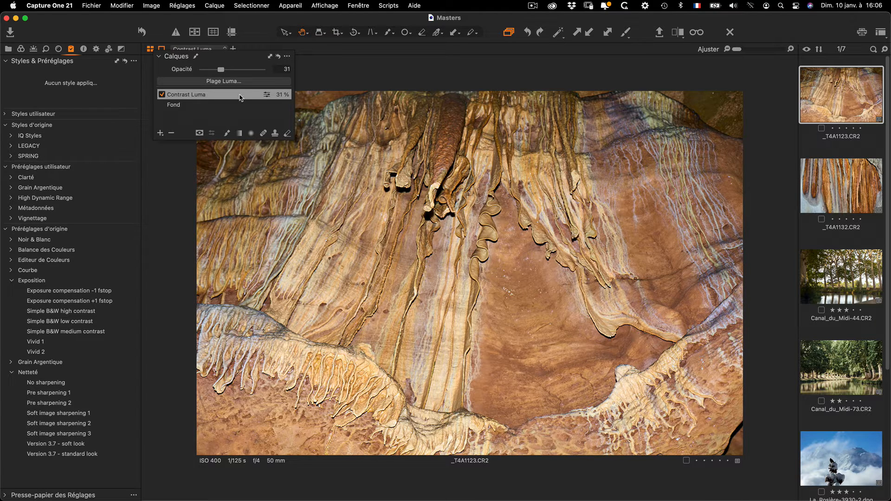
left_click(171, 133)
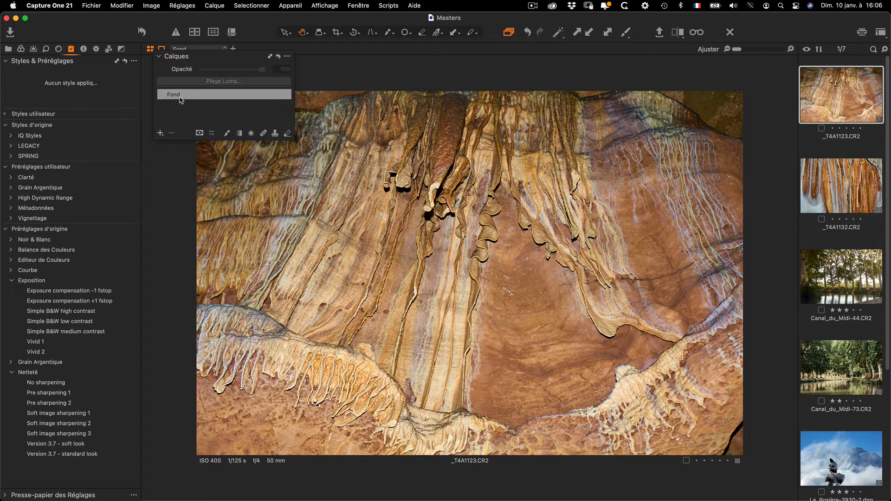
- Shape the background's Luma curve with points at about 34/45, 129/112 and 190/186, a raised black endpoint and a white output of about 239
left_click(33, 49)
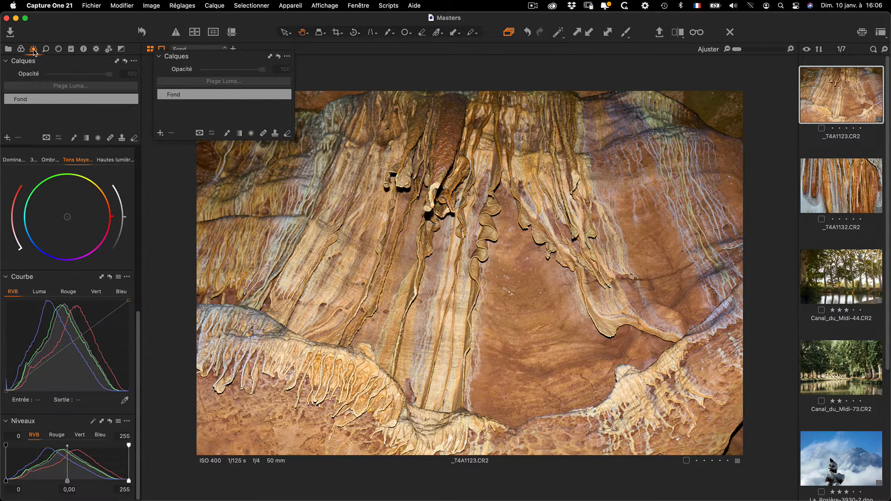
left_click(40, 294)
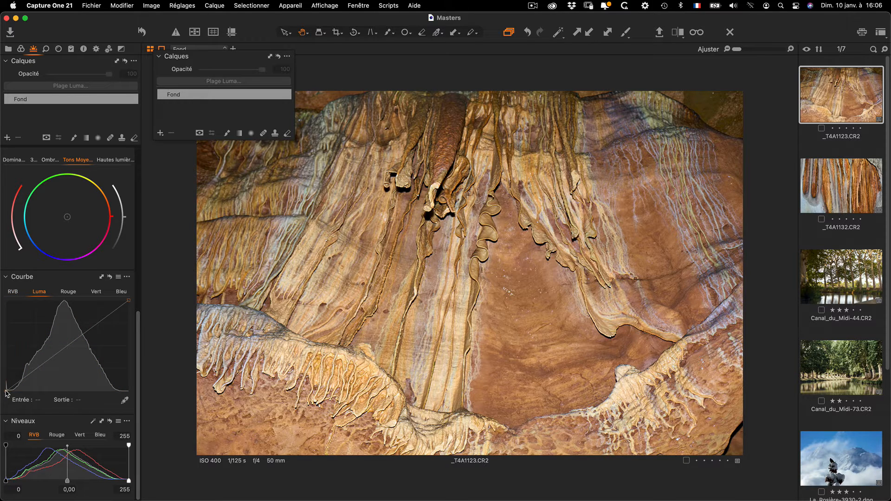
left_click_drag(5, 390, 22, 375)
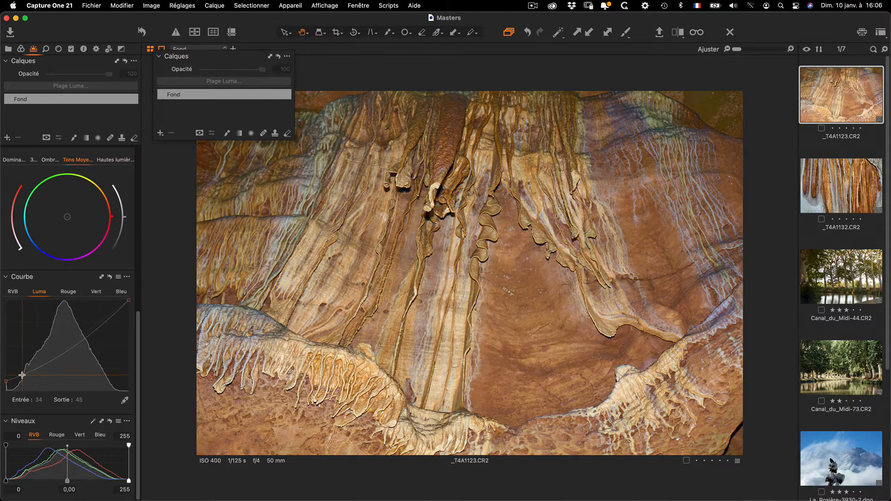
left_click_drag(104, 333, 97, 325)
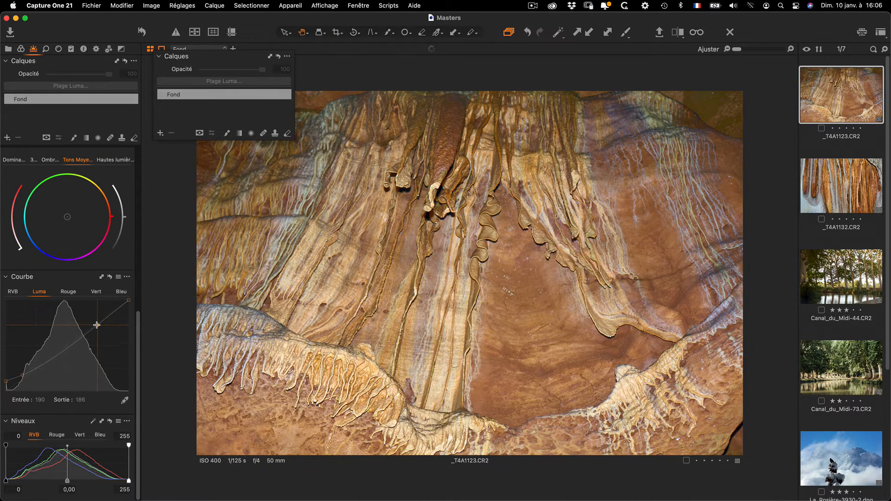
left_click_drag(129, 300, 127, 309)
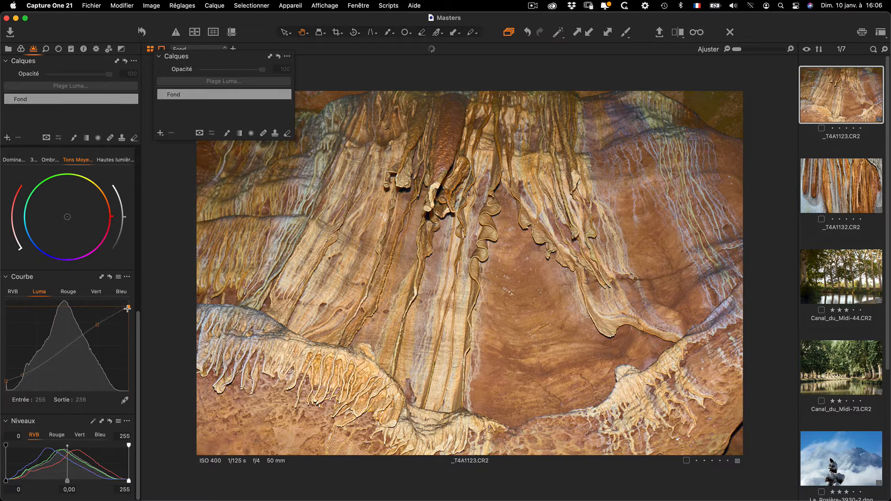
left_click_drag(22, 376, 23, 376)
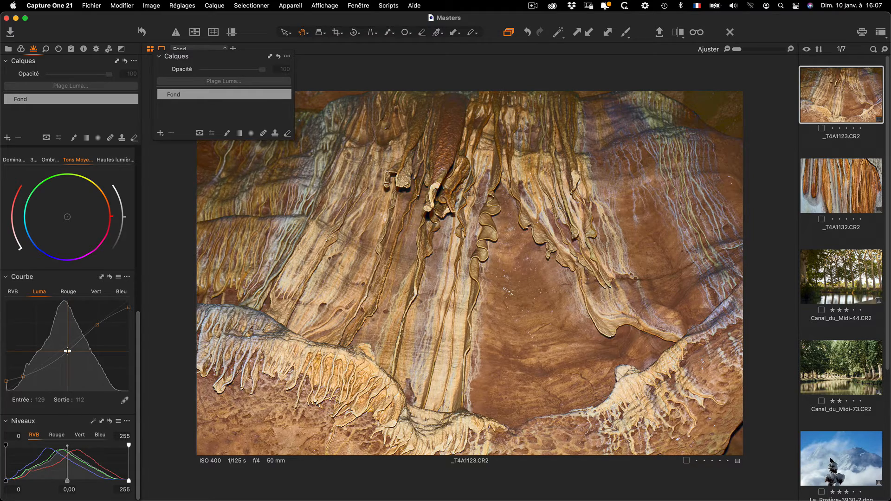
left_click(67, 351)
- Save the curve adjustment as a user preset named Courbes demo in the Curve folder
left_click(119, 278)
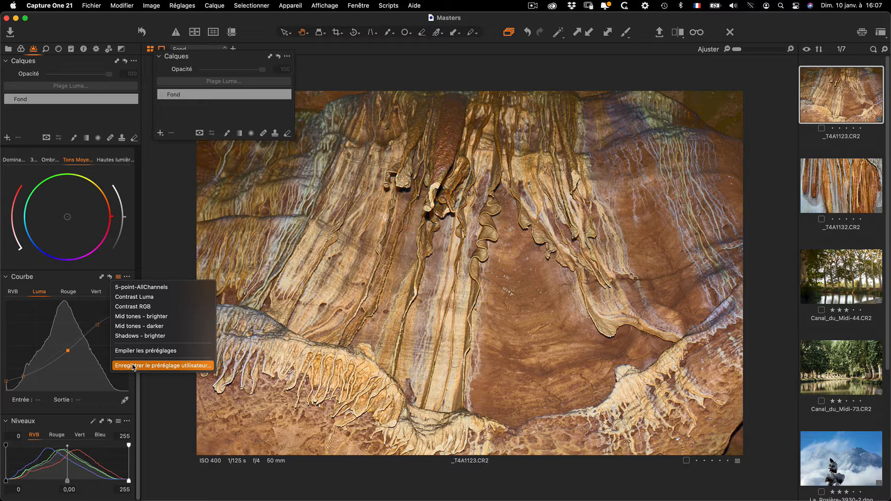
left_click(133, 366)
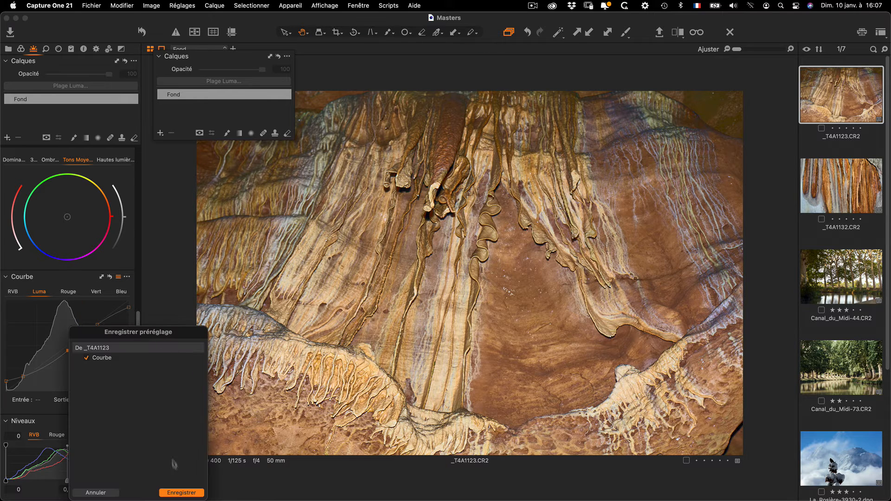
left_click(181, 492)
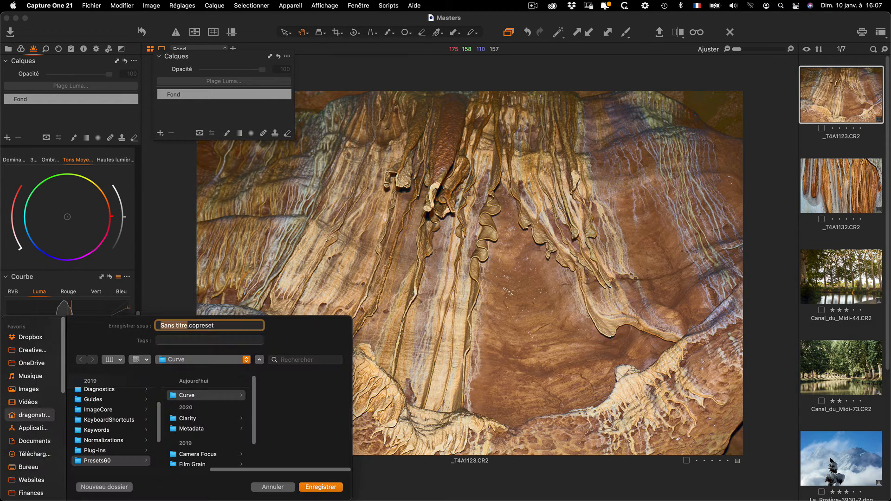
type("Courbes")
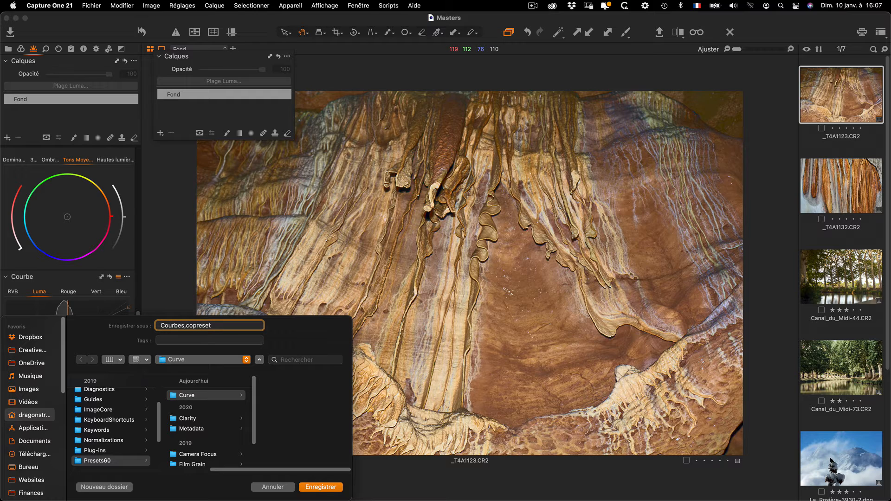
type(" demo")
key("Return")
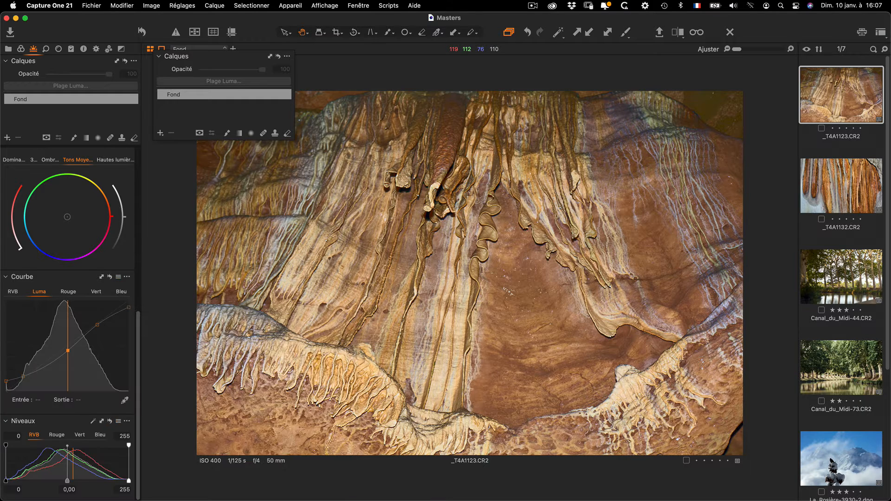
- Check the curve preset list for Courbes demo, and reset the curve adjustment
left_click(119, 277)
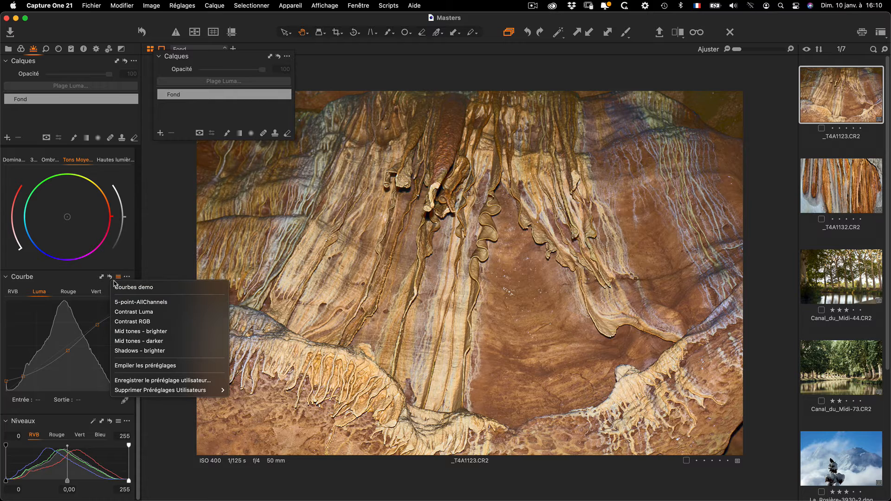
left_click(105, 283)
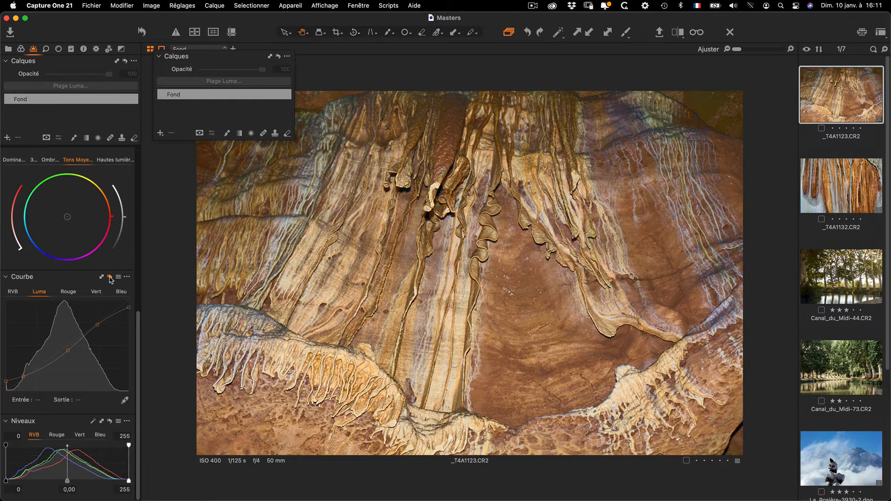
left_click(110, 278)
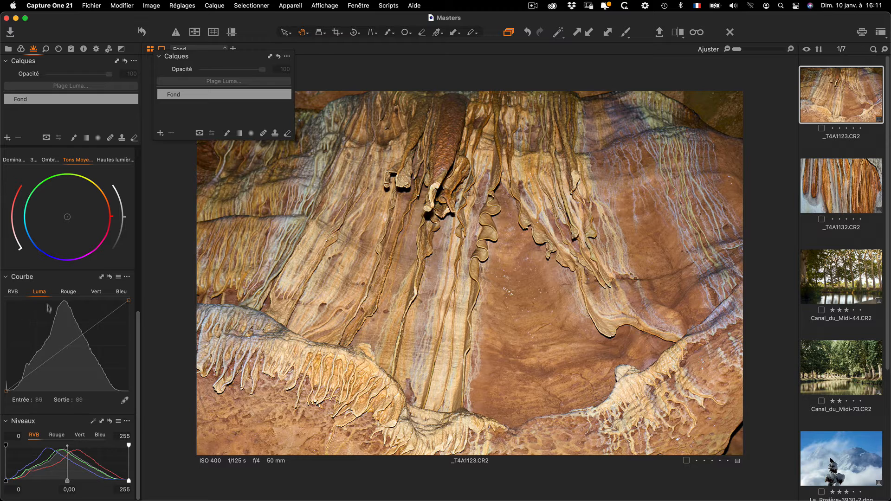
- Apply the Courbes demo user preset to the background's curve, and check it in the curve preset list
left_click(119, 277)
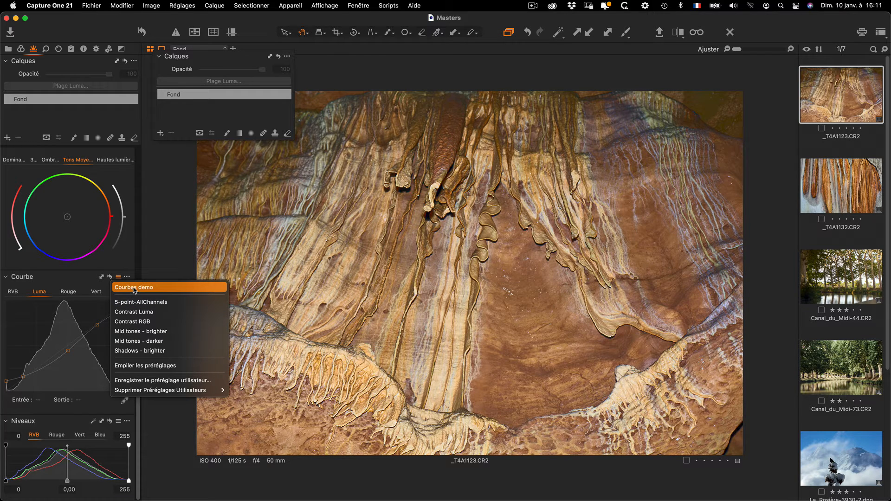
left_click(134, 288)
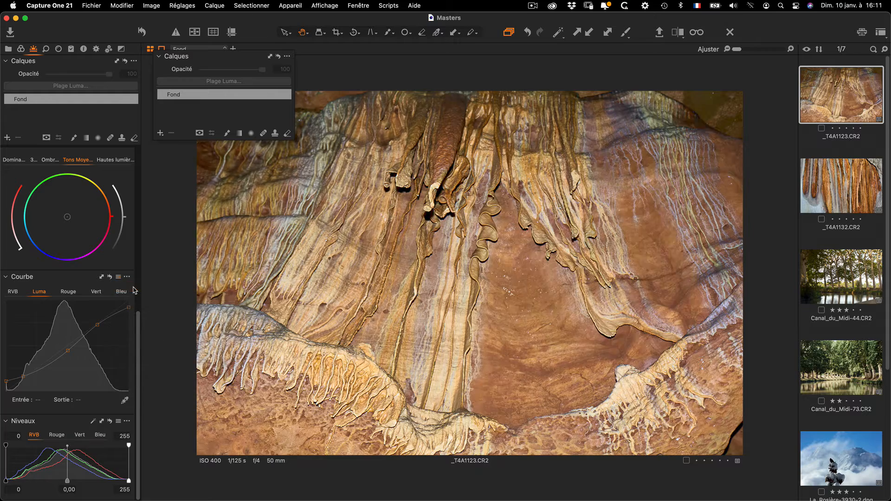
left_click(118, 278)
mouse_move(142, 288)
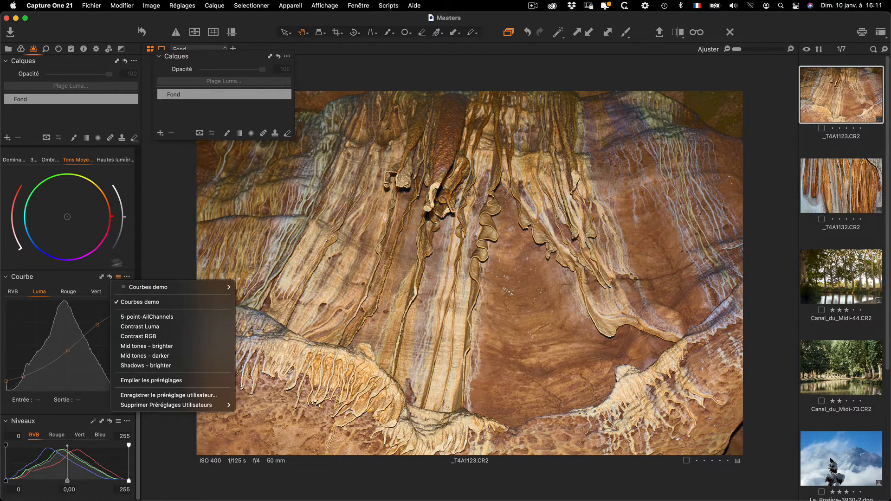
left_click(114, 261)
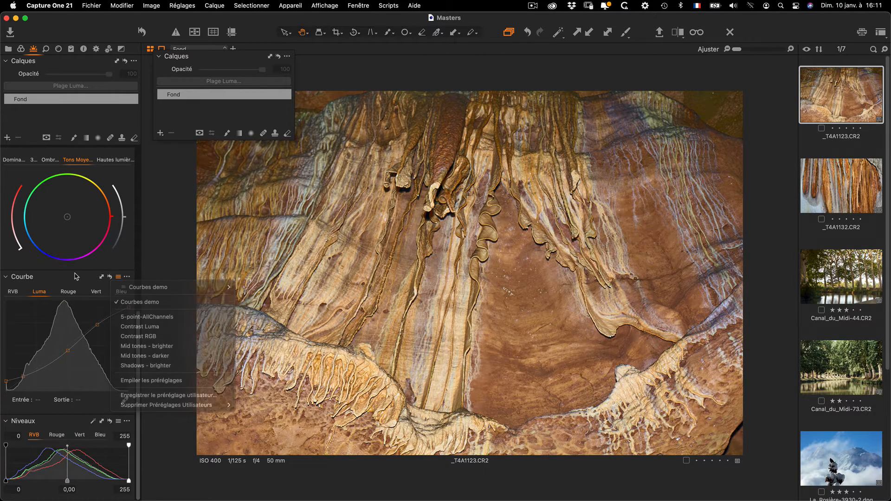
- Show the Courbe group in the user presets, and remove the Courbes demo preset from the background
left_click(72, 50)
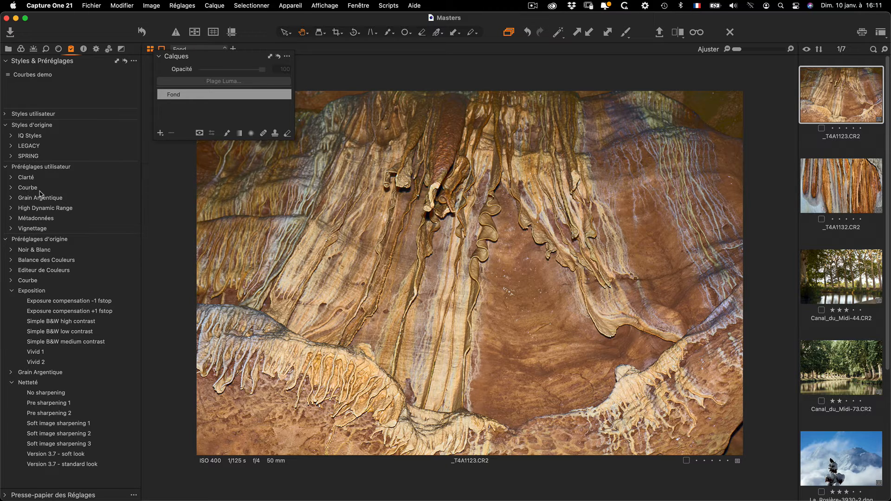
left_click(11, 187)
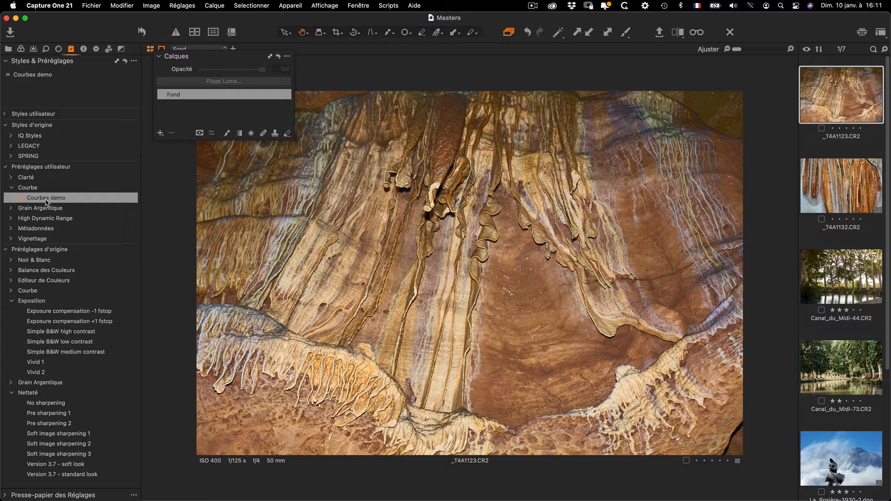
left_click(47, 201)
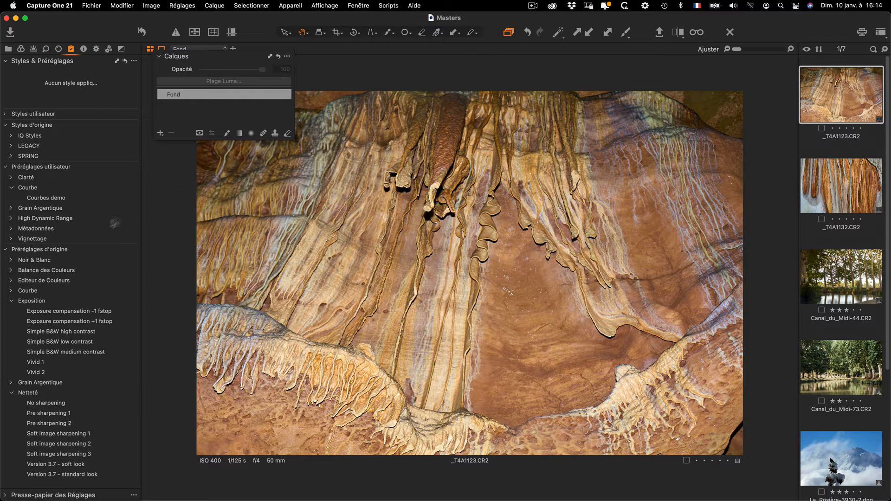
- Collapse the built-in and user preset lists, and expand the user styles list with the built-in styles left open
left_click(6, 251)
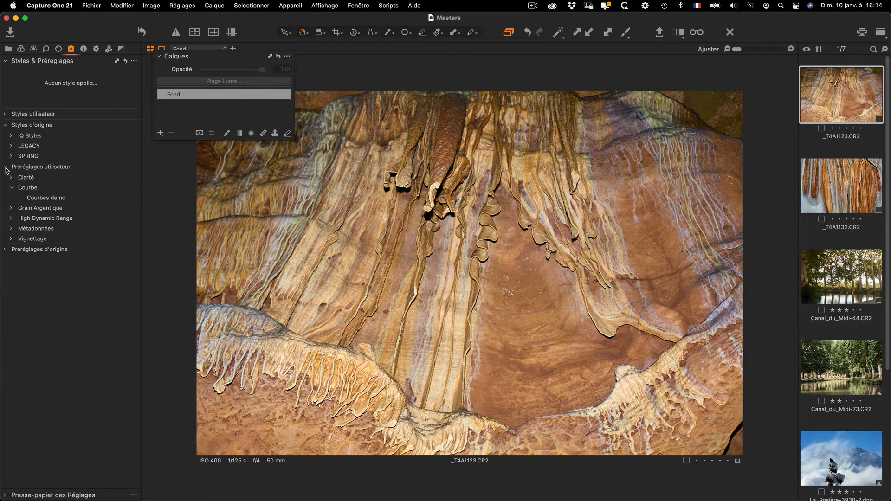
left_click(7, 168)
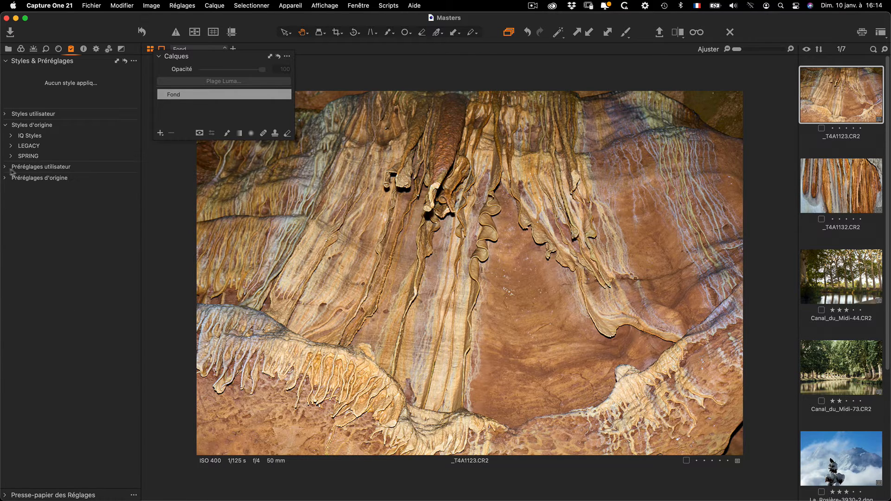
left_click(6, 125)
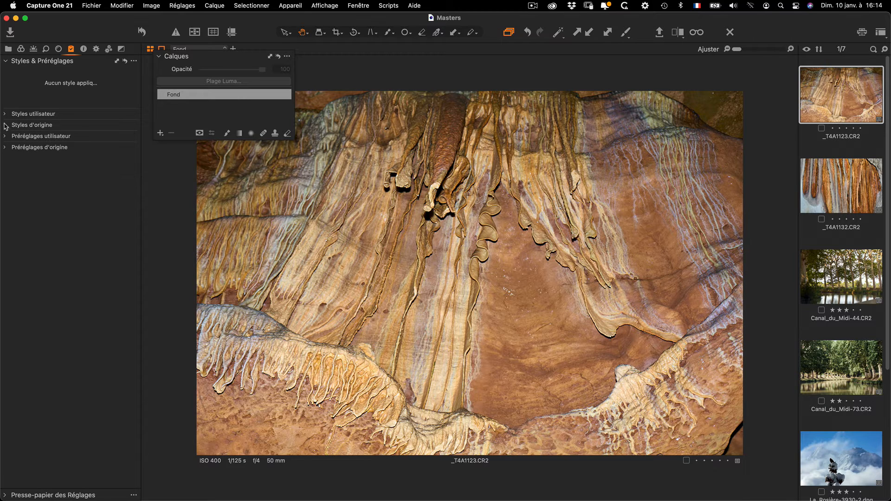
left_click(5, 126)
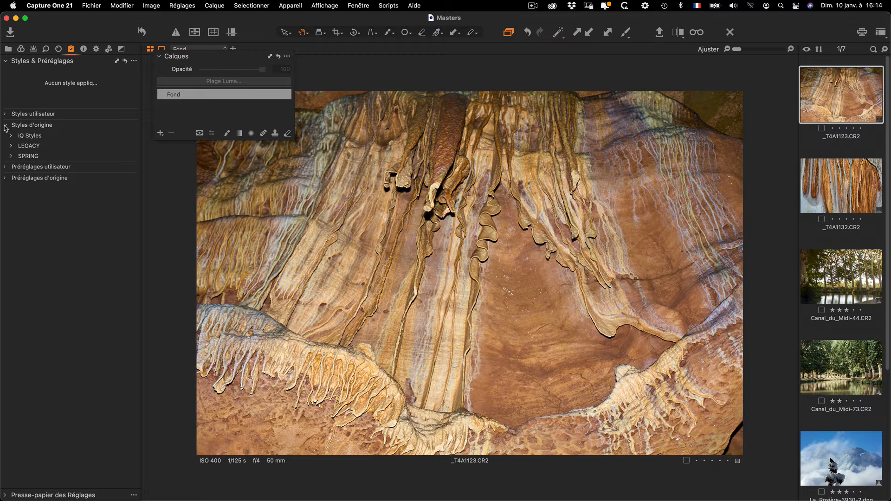
left_click(5, 114)
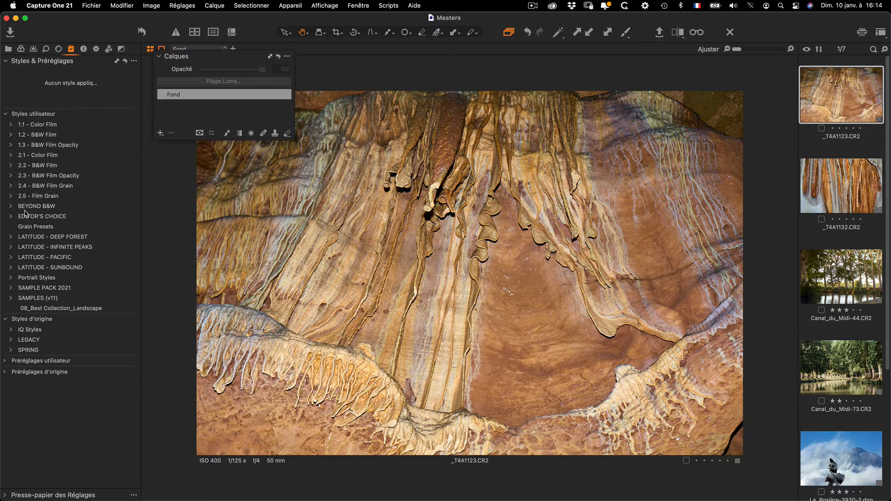
- Browse the LATITUDE - DEEP FOREST user styles, and apply BM-07 - Blue Ridge from LATITUDE - INFINITE PEAKS to the background
left_click(11, 237)
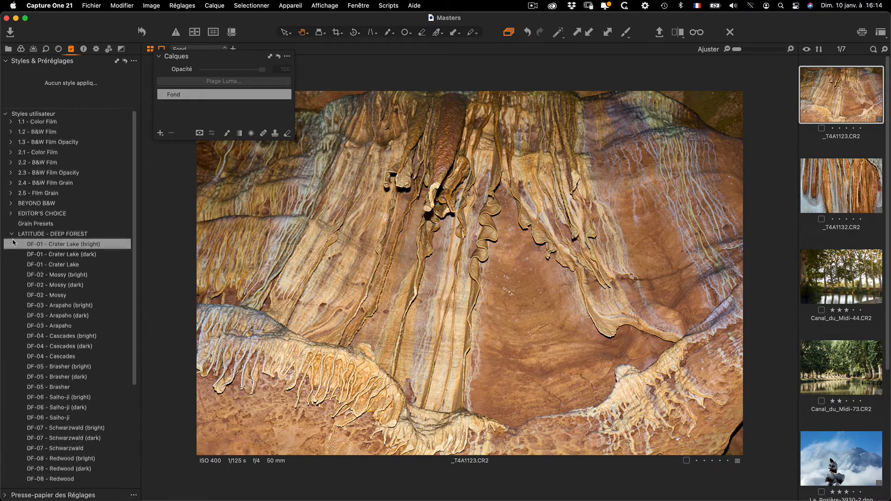
scroll(25, 222, "down", 2)
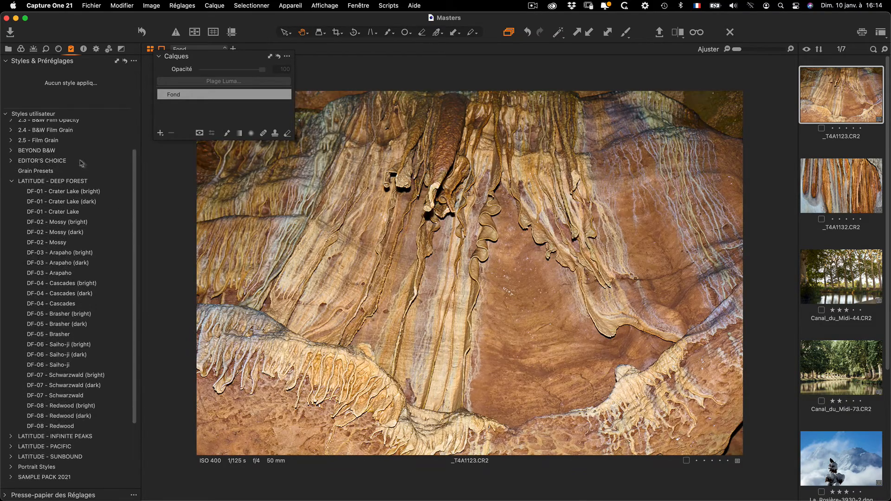
left_click(11, 185)
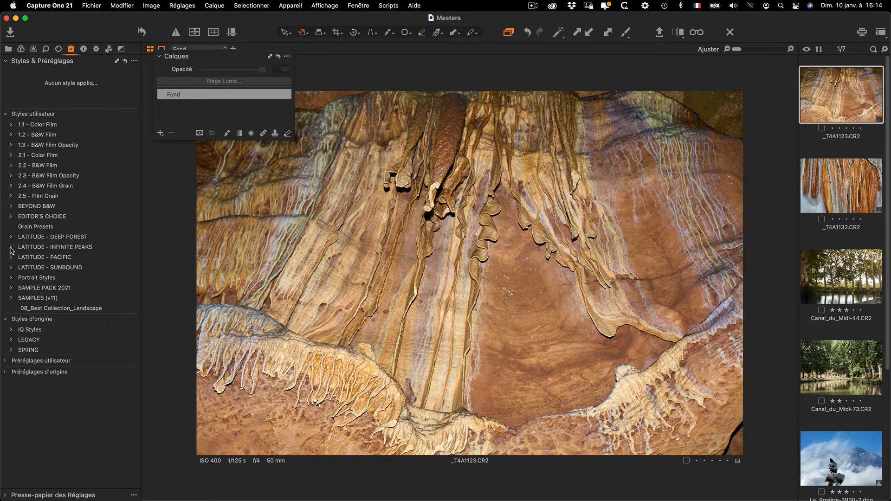
left_click(10, 248)
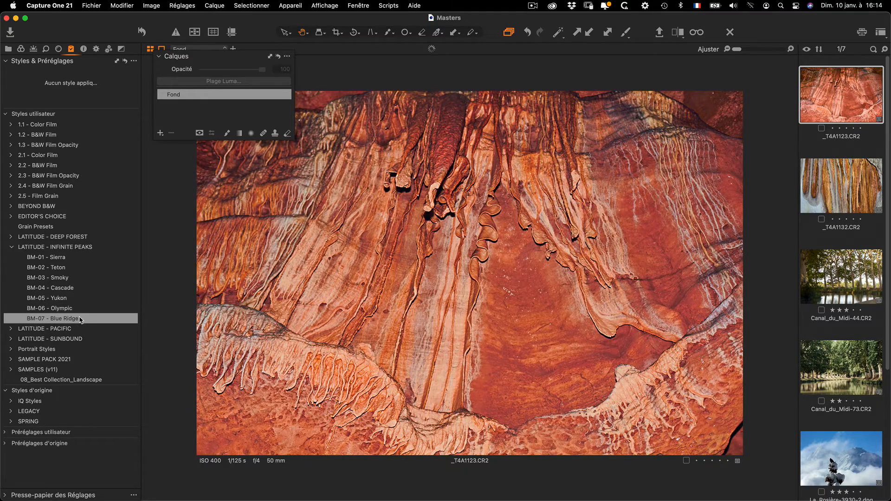
left_click(81, 319)
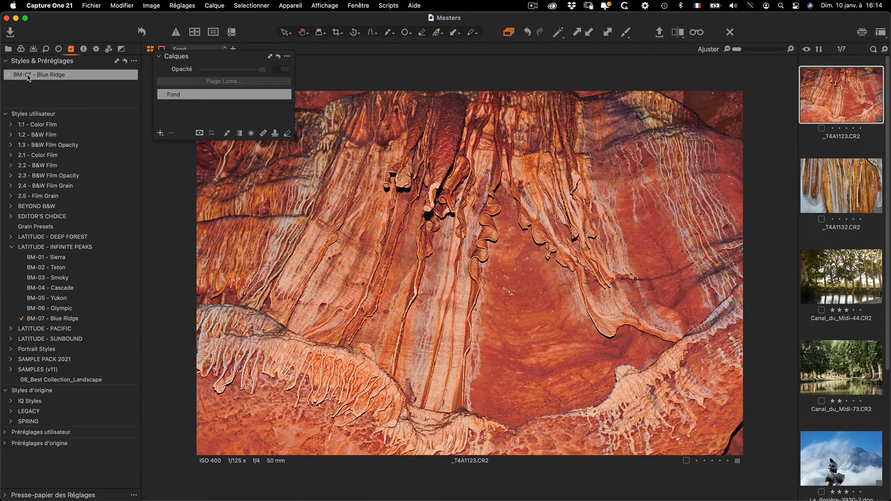
mouse_move(31, 79)
mouse_move(38, 73)
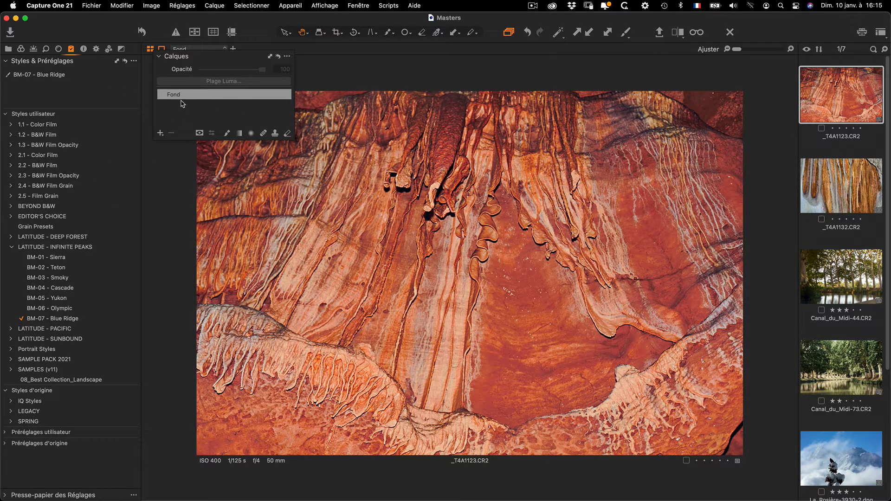
right_click(54, 318)
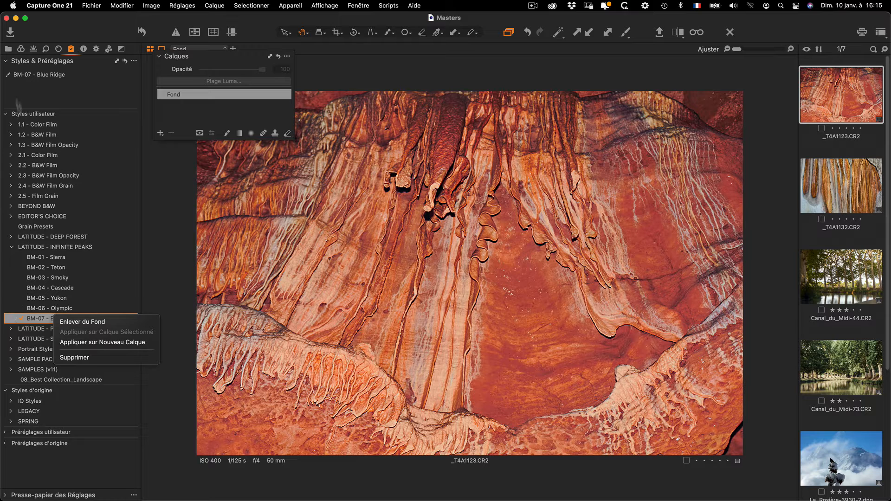
left_click(32, 49)
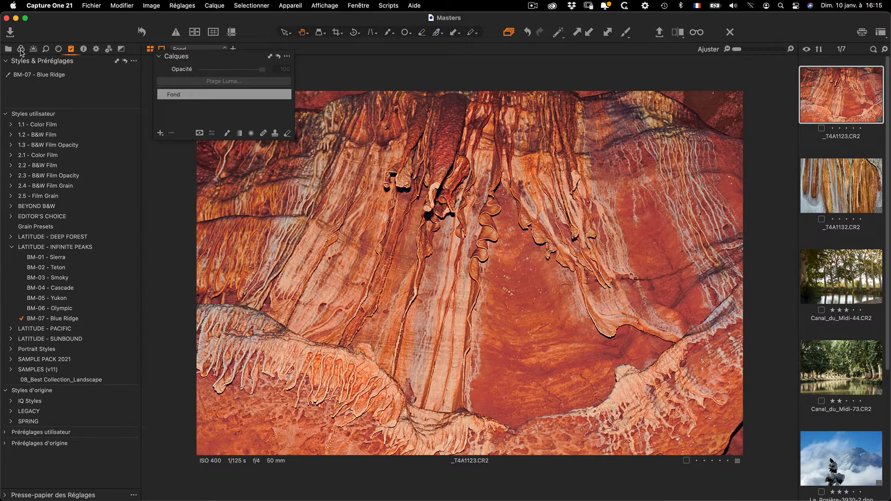
- Examine the style's exposure, levels, dynamic range and clarity settings, its three-way colour balance and its Luma and RGB curves
left_click(21, 50)
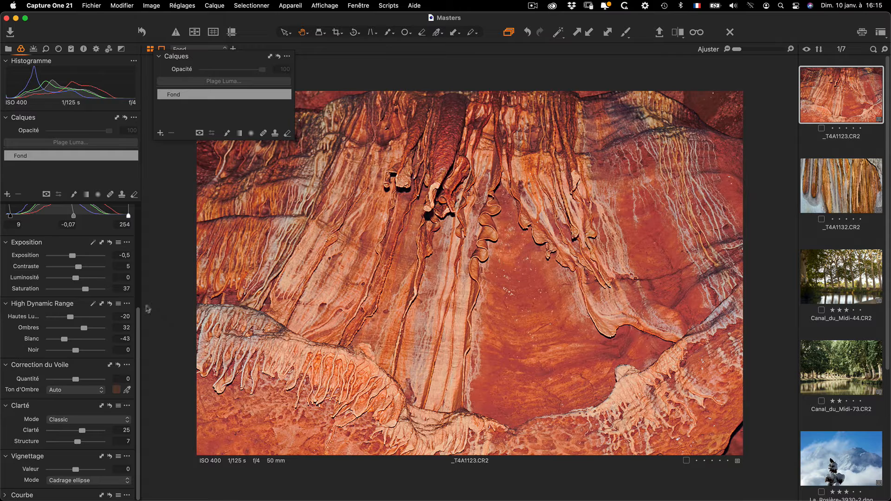
left_click_drag(139, 315, 147, 262)
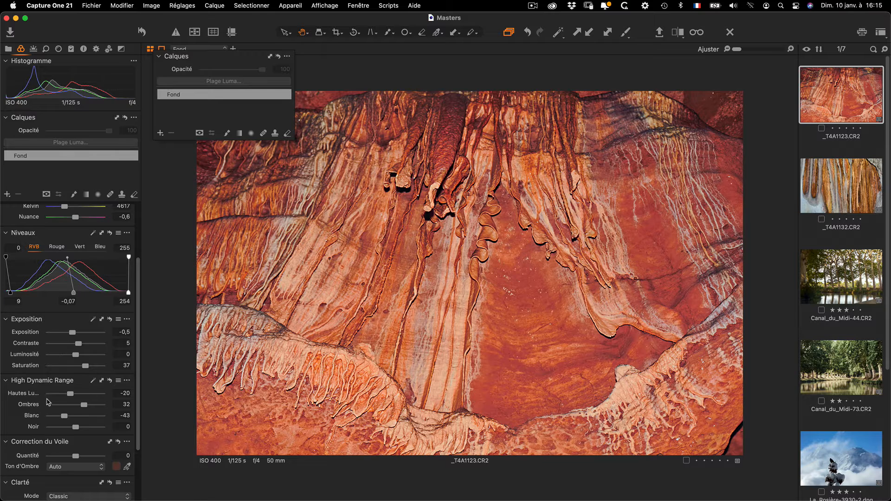
left_click_drag(141, 316, 133, 375)
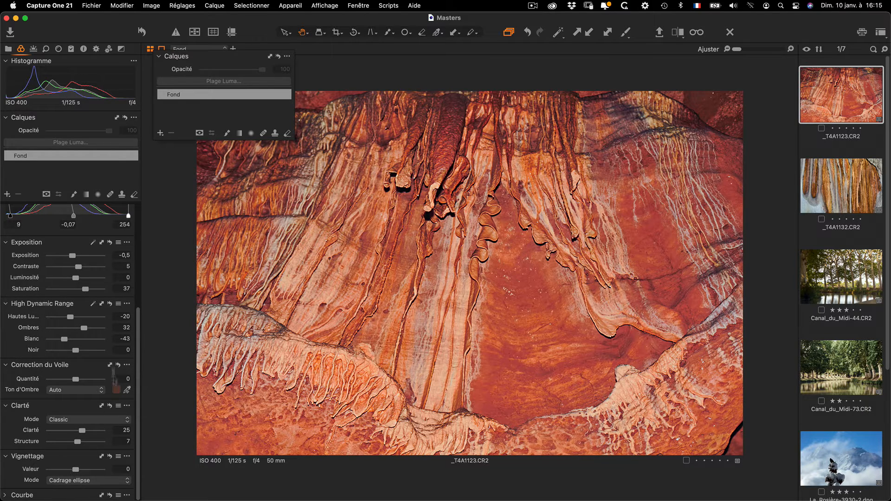
left_click(138, 213)
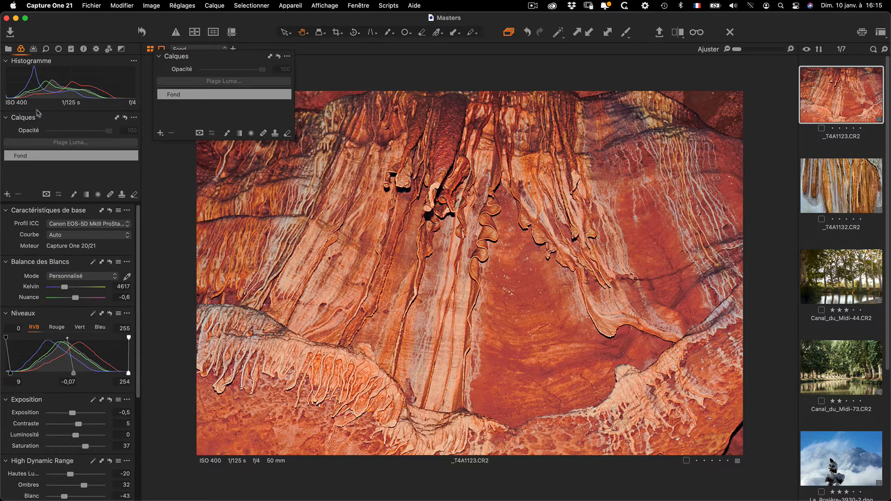
left_click(34, 51)
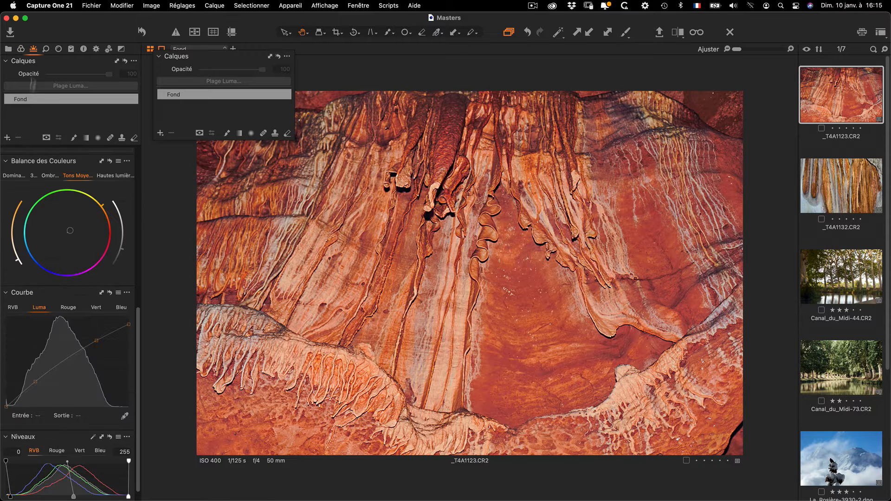
left_click(33, 176)
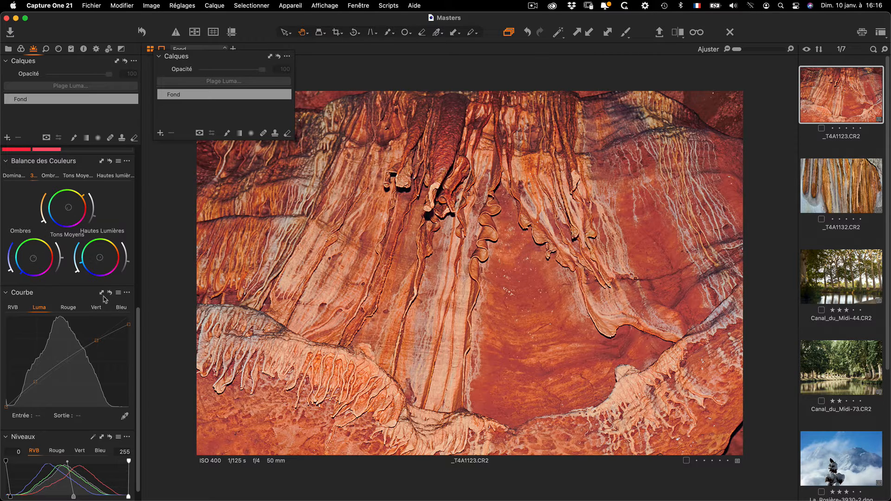
left_click(14, 308)
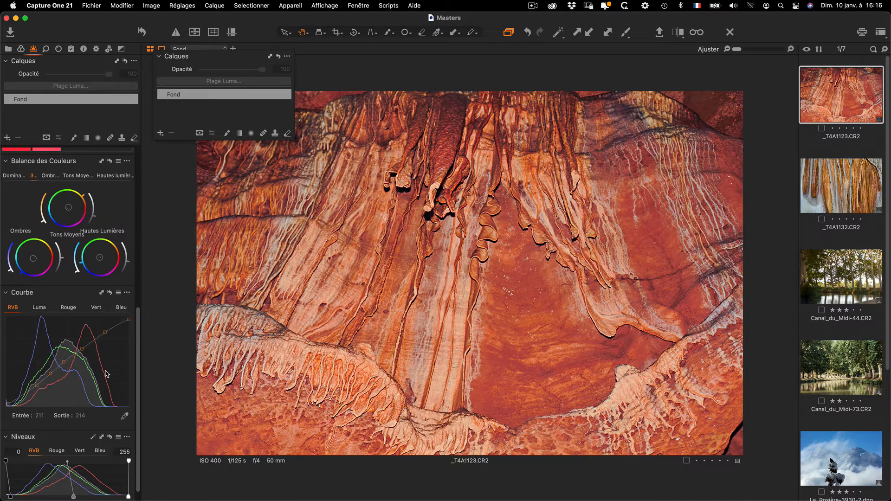
- Remove the BM-07 - Blue Ridge style from the background
left_click(71, 49)
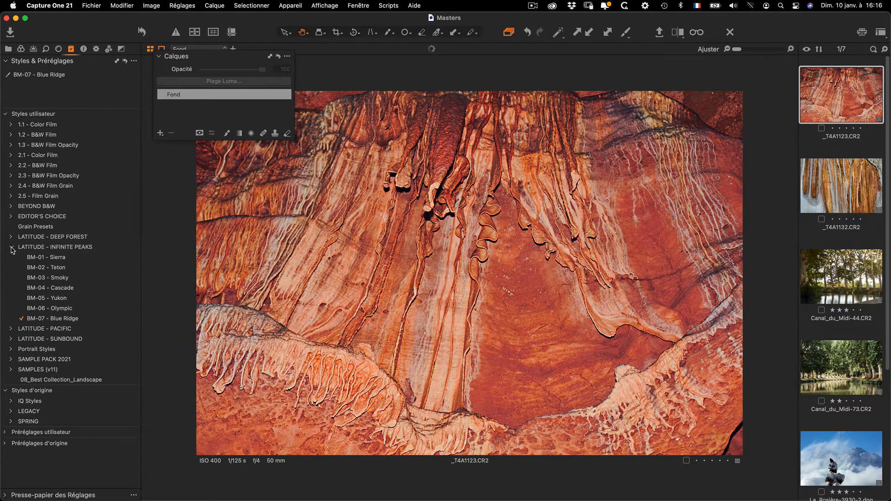
left_click(80, 318)
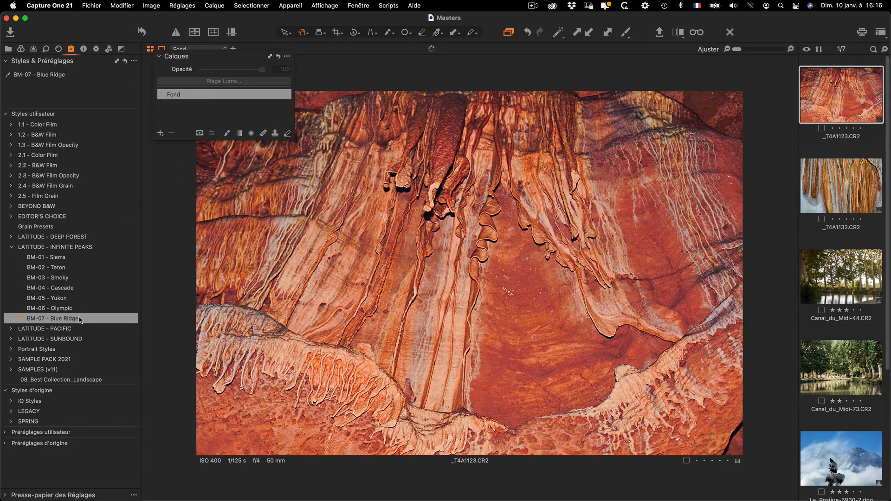
right_click(81, 323)
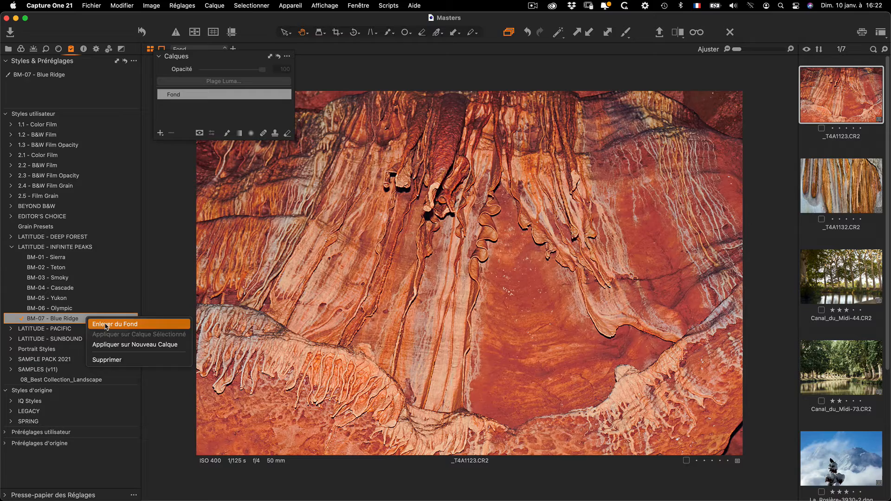
left_click(106, 325)
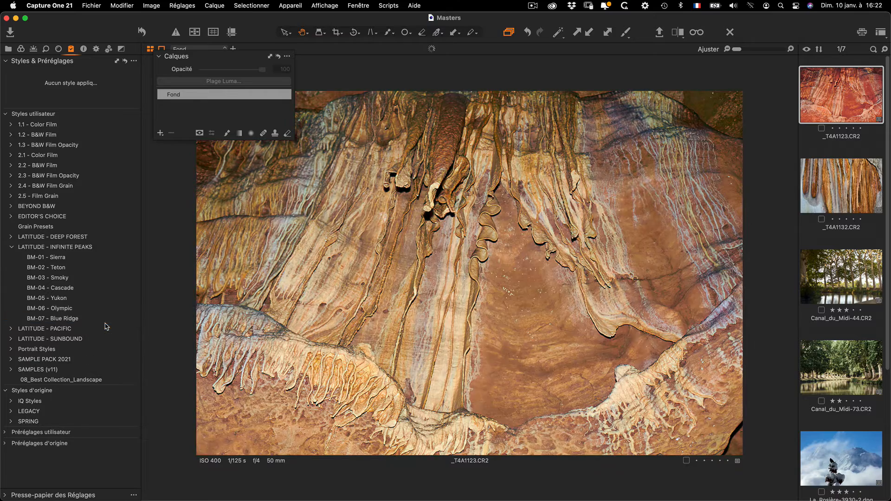
- Apply the BM-06 - Olympic style on a new layer at 45% opacity, and hide that layer
right_click(70, 308)
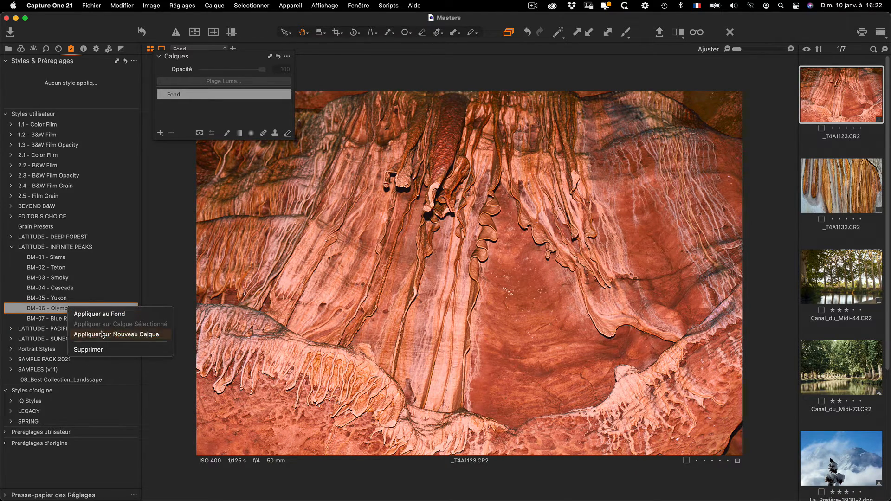
left_click(101, 334)
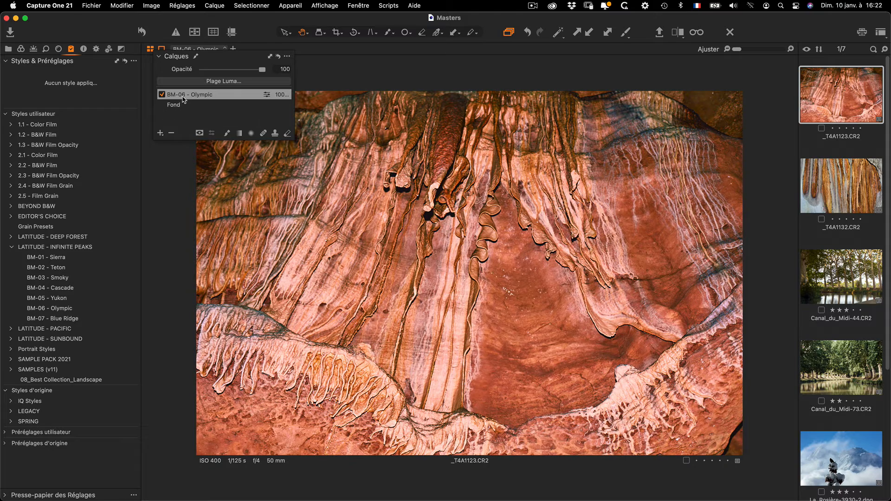
left_click_drag(262, 69, 231, 70)
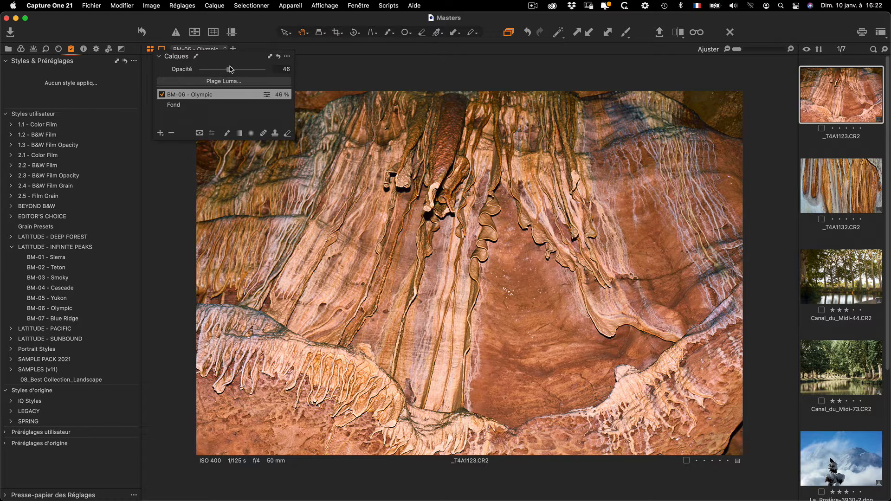
left_click(162, 95)
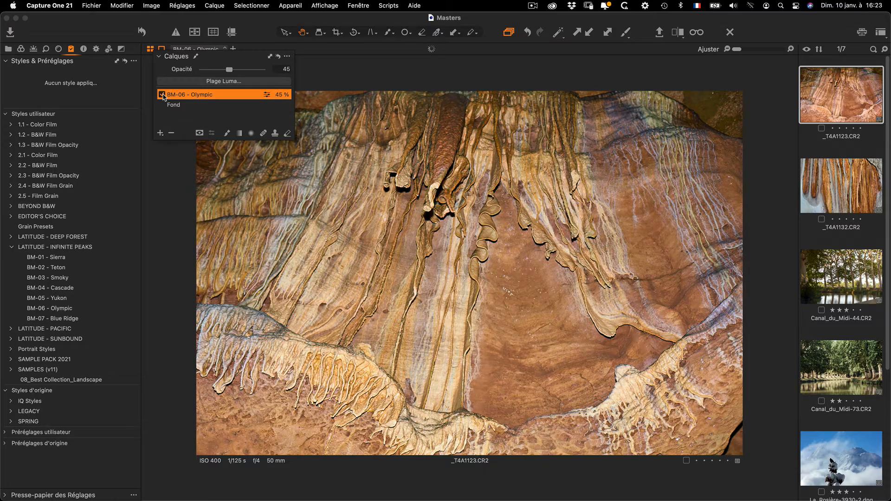
- Show the BM-06 - Olympic layer and apply the BM-05 - Yukon style on a new layer at 10% opacity
left_click(162, 95)
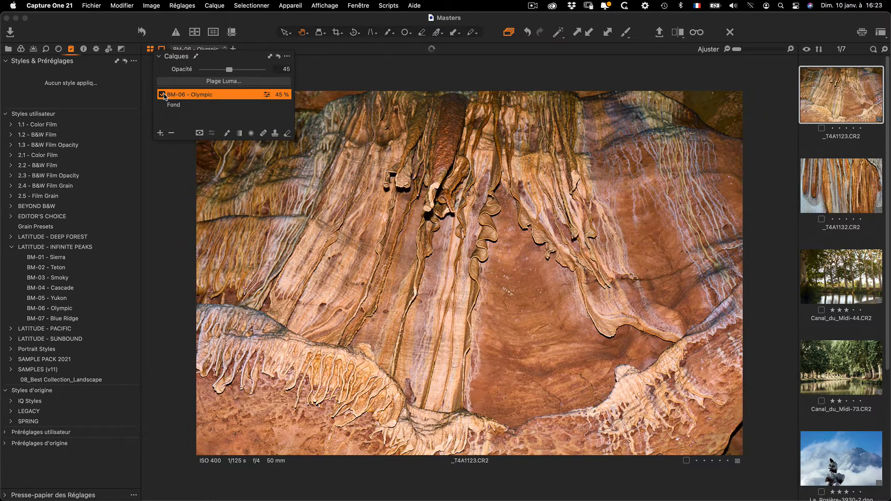
left_click(73, 257)
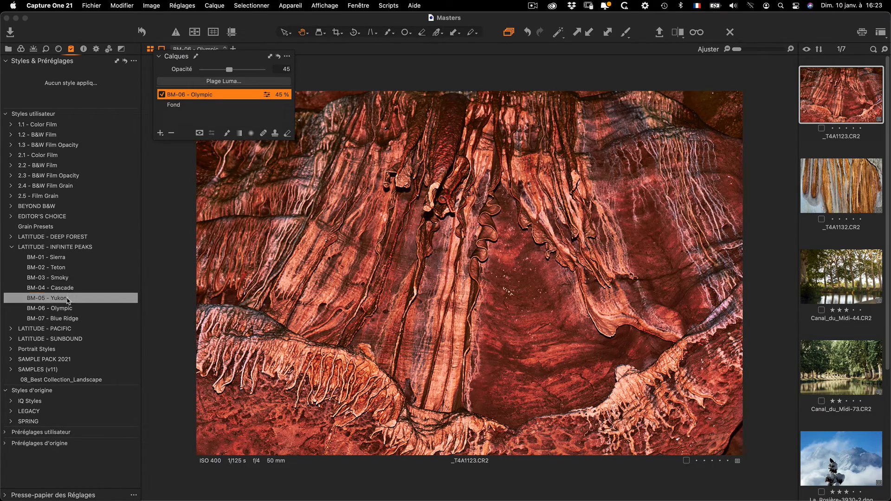
left_click(68, 300)
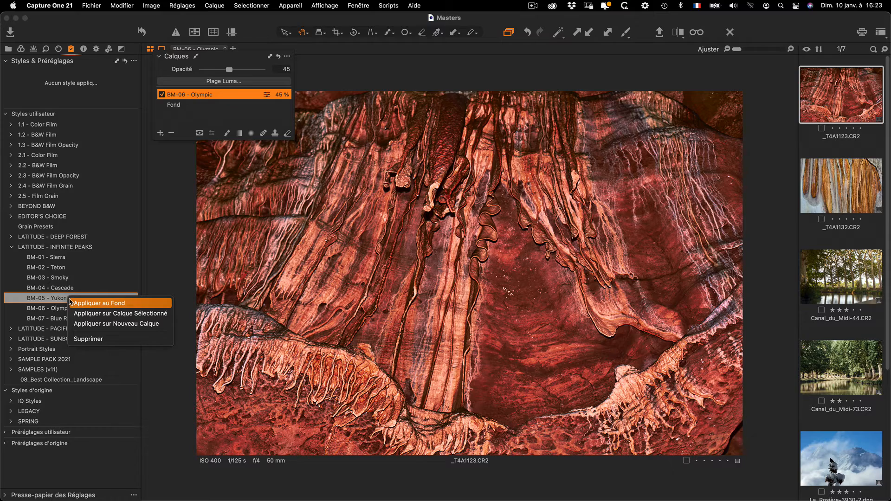
left_click(93, 323)
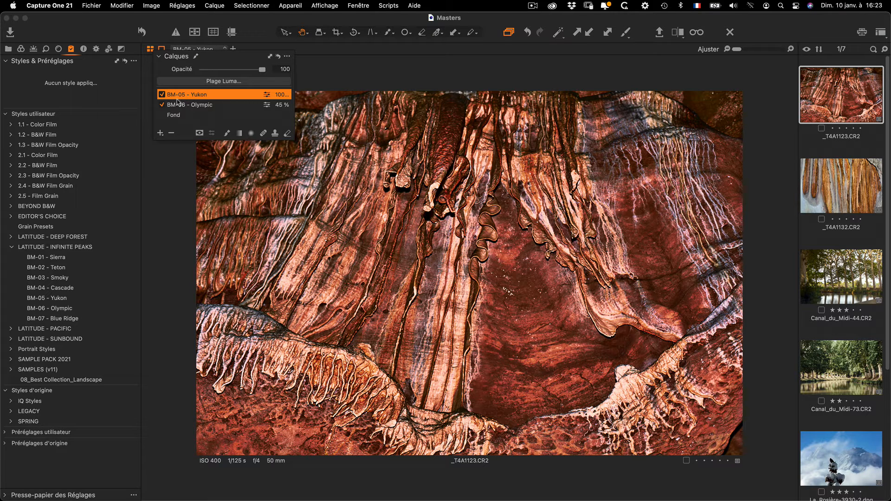
left_click_drag(262, 71, 212, 68)
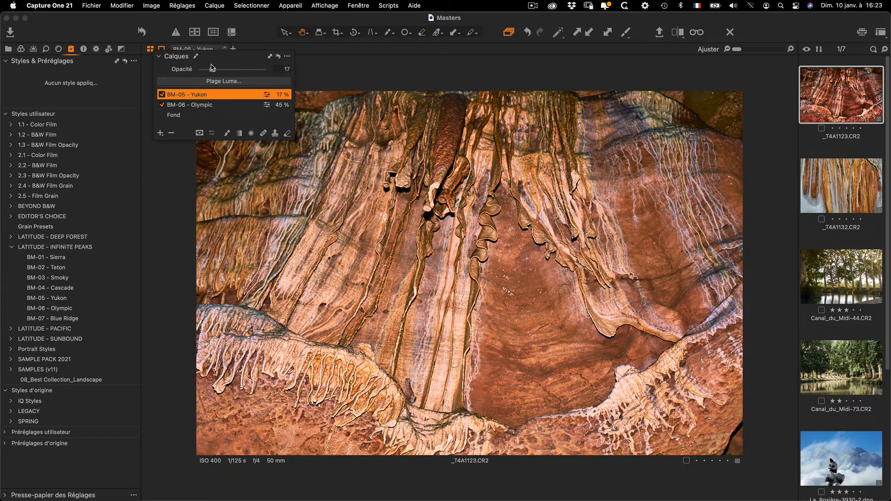
left_click(162, 94)
left_click(162, 95)
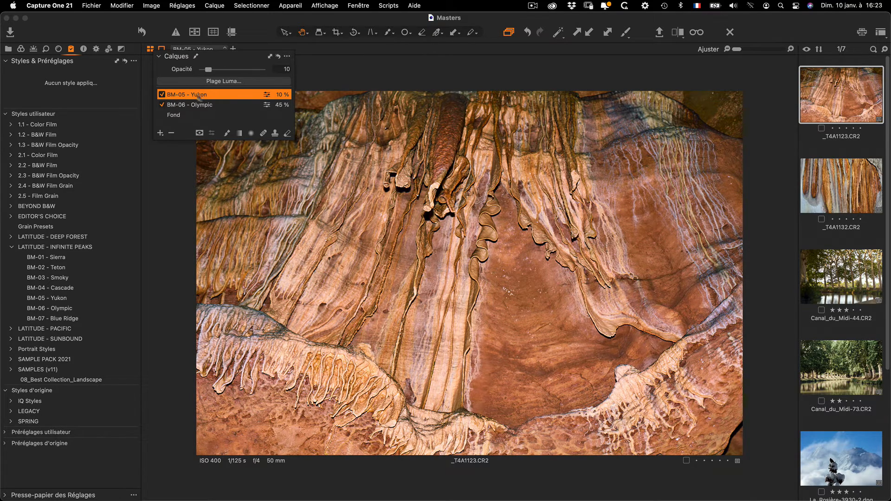
- Compare the levels, dynamic range, clarity, colour balance and curve settings stored on the BM-05 - Yukon and BM-06 - Olympic layers
left_click(21, 50)
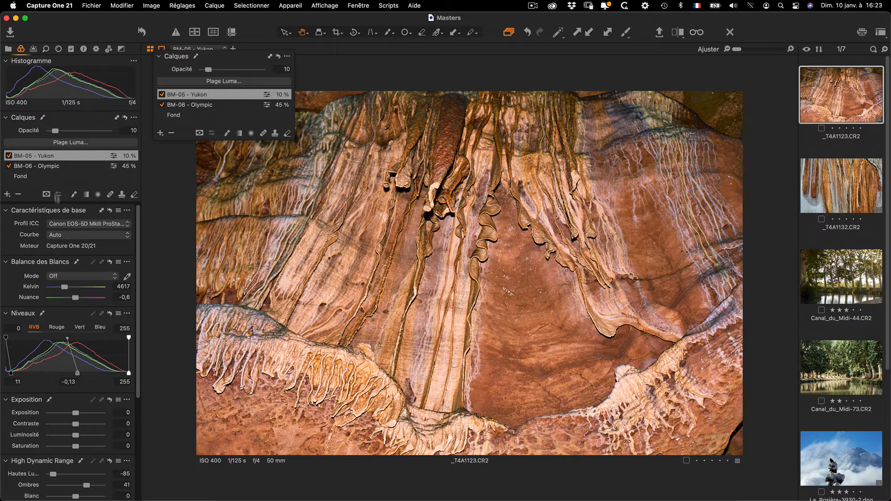
scroll(68, 262, "down", 3)
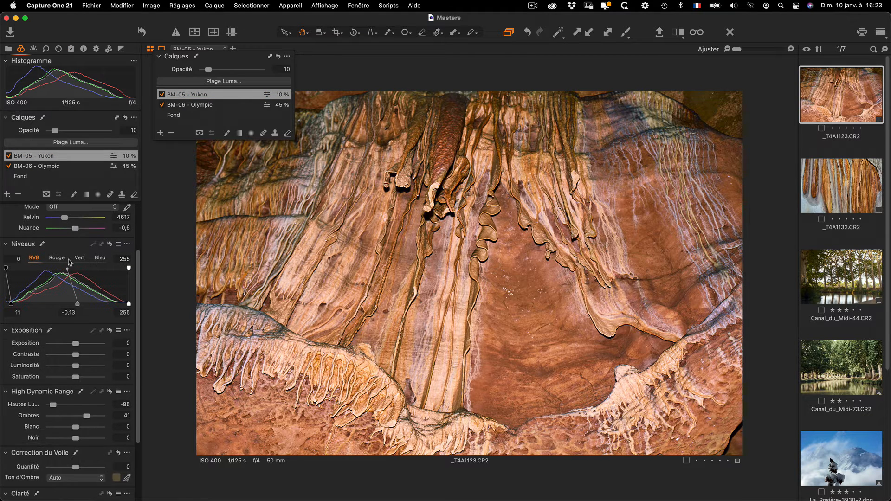
scroll(70, 266, "up", 3)
left_click(54, 166)
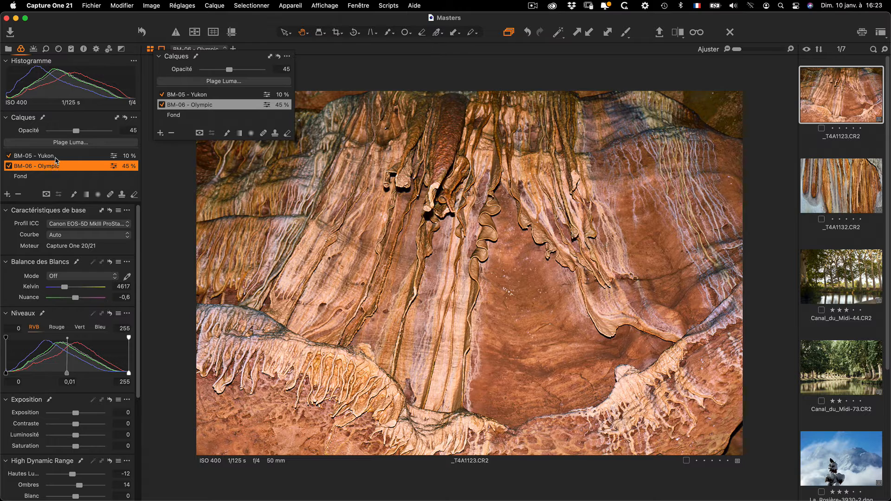
left_click(56, 159)
scroll(70, 418, "down", 5)
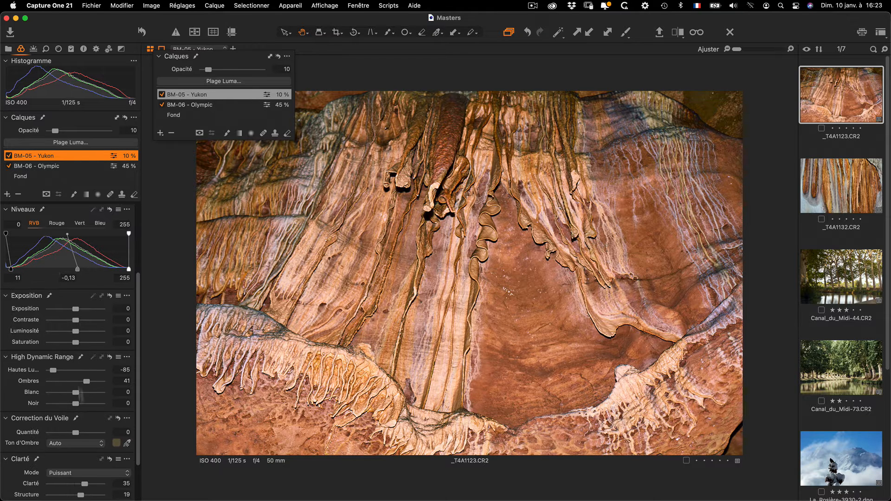
left_click(43, 166)
left_click(44, 157)
left_click(45, 167)
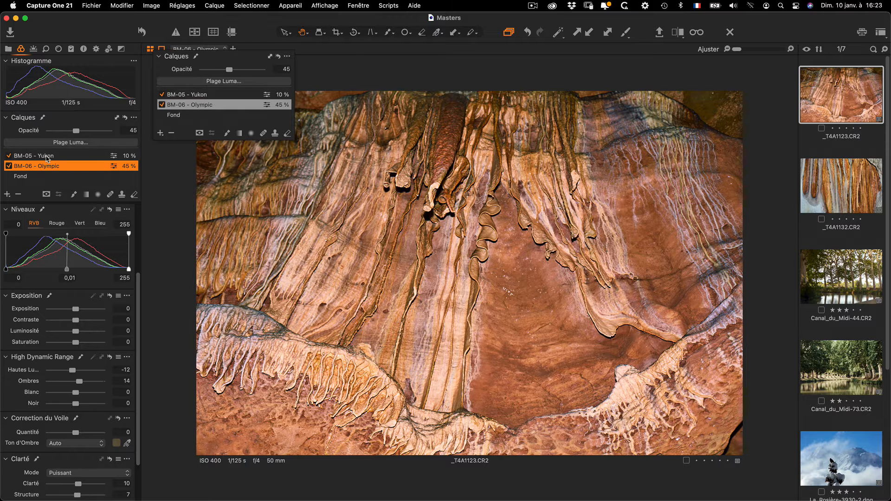
left_click(46, 156)
left_click(47, 166)
left_click(33, 49)
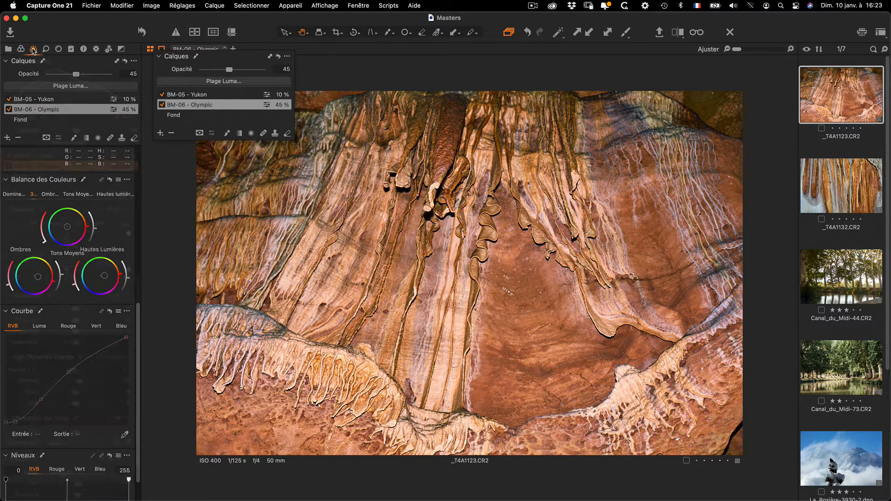
- Delete the BM-06 - Olympic and BM-05 - Yukon layers
left_click(172, 134)
left_click(172, 133)
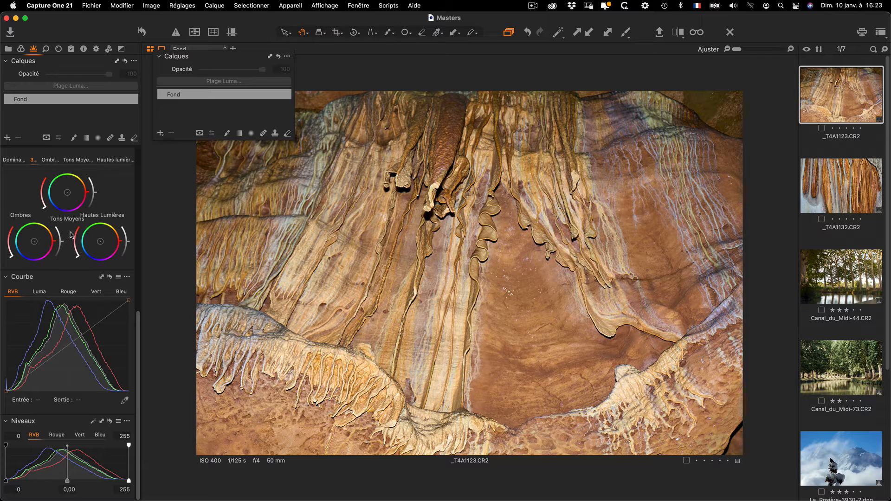
- Apply the Velvety Warm colour balance preset to the background
scroll(117, 197, "up", 2)
scroll(117, 197, "up", 1)
left_click(118, 194)
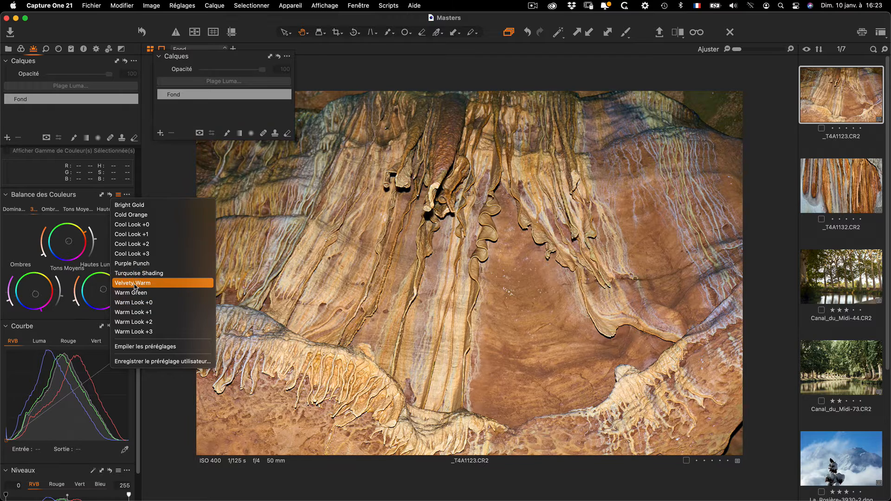
left_click(135, 283)
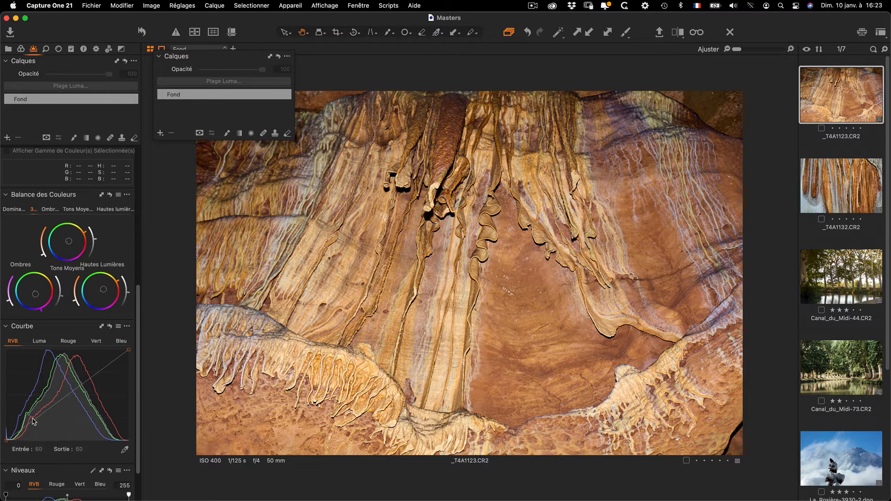
- Brighten the midtones of the background's RGB curve, with further points placed in the shadows and highlights
left_click(6, 437)
left_click_drag(65, 398, 63, 391)
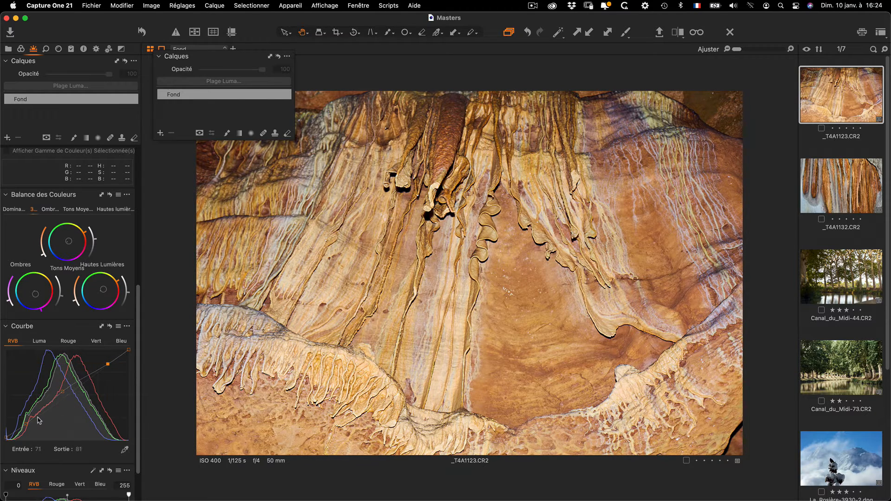
left_click_drag(26, 424, 27, 425)
- Shape the Luma curve with a shadow point at input 40, output 37, plus midtone and highlight points
left_click(41, 342)
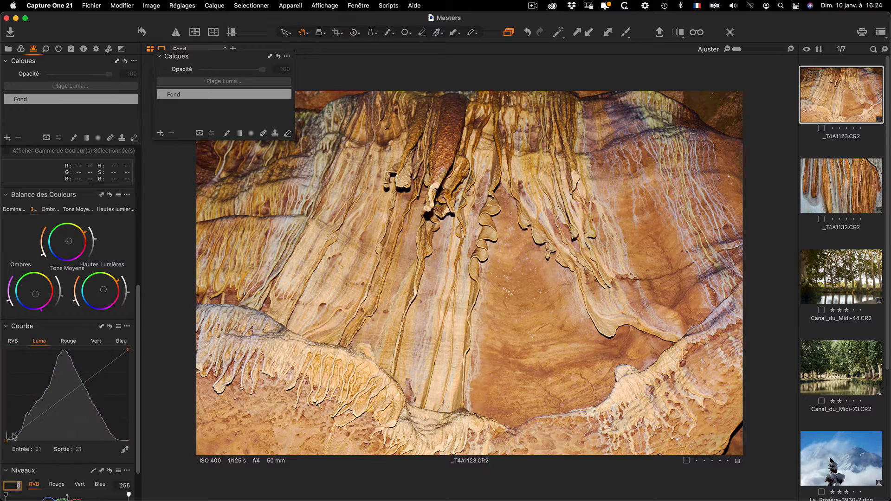
left_click_drag(24, 425, 25, 427)
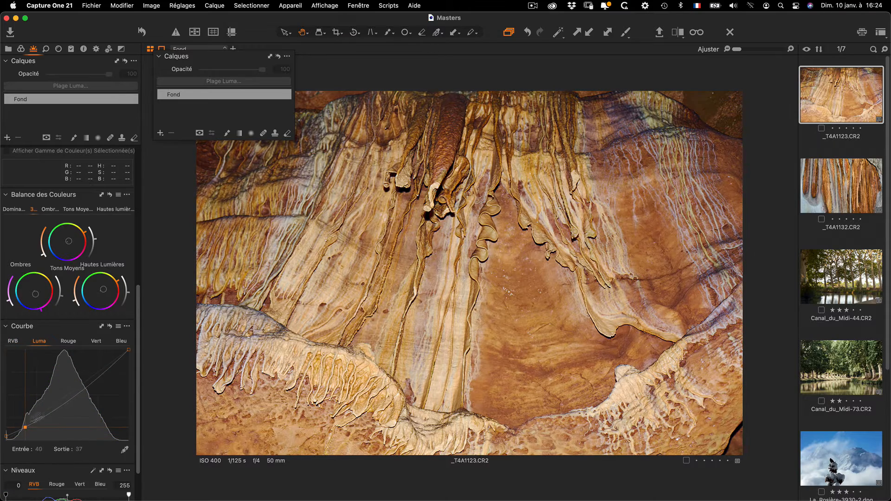
left_click(101, 370)
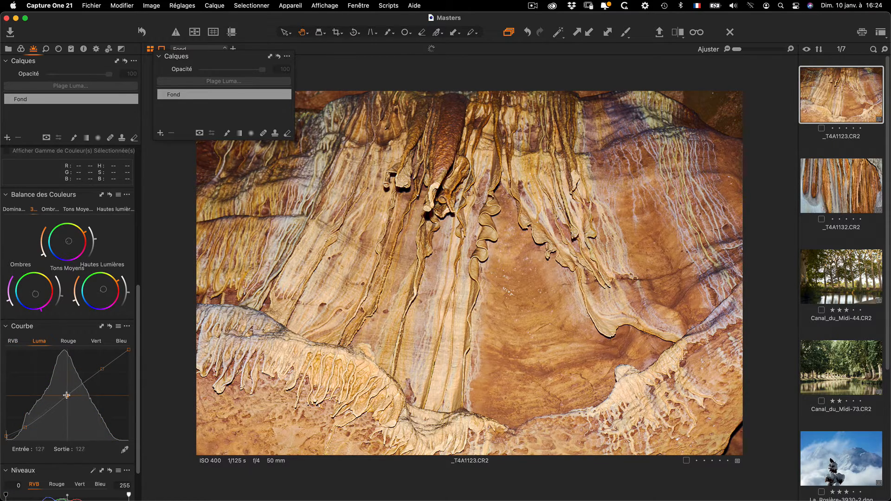
- Shift the hue of the orange tones toward red in the Basic colour editor, and set the RGB levels midtone to -0.09
scroll(65, 394, "up", 10)
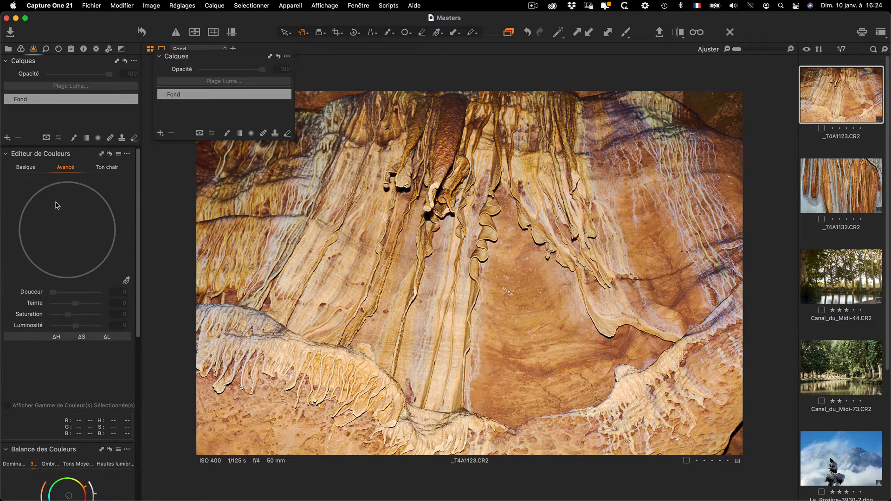
left_click(25, 167)
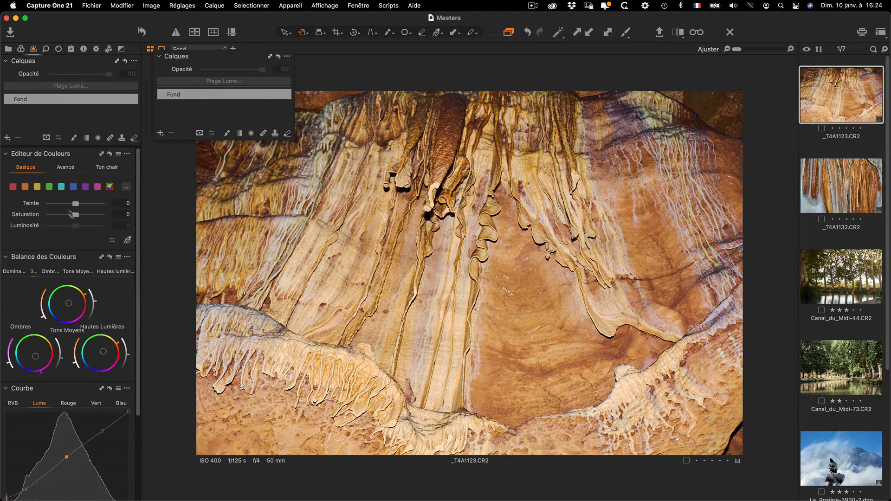
left_click(13, 187)
left_click(25, 187)
mouse_move(74, 204)
left_mouse_down()
mouse_move(83, 215)
mouse_move(66, 203)
left_mouse_up()
scroll(107, 285, "down", 3)
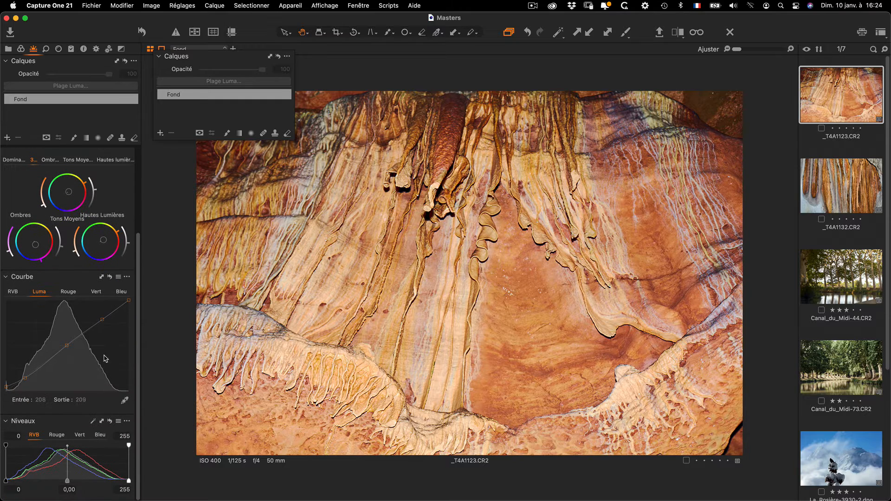
left_click_drag(68, 482, 72, 480)
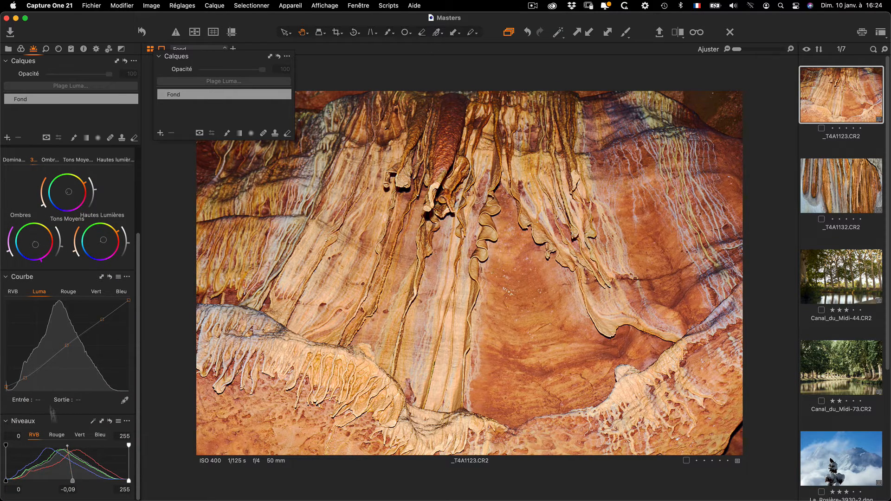
- Save the photo's current adjustments as a user style named Style demo, keeping the preselected settings
left_click(83, 49)
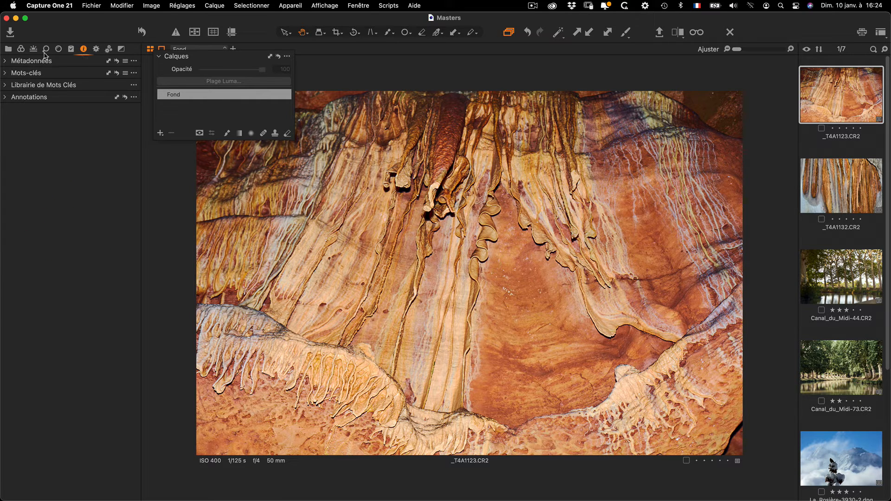
left_click(71, 49)
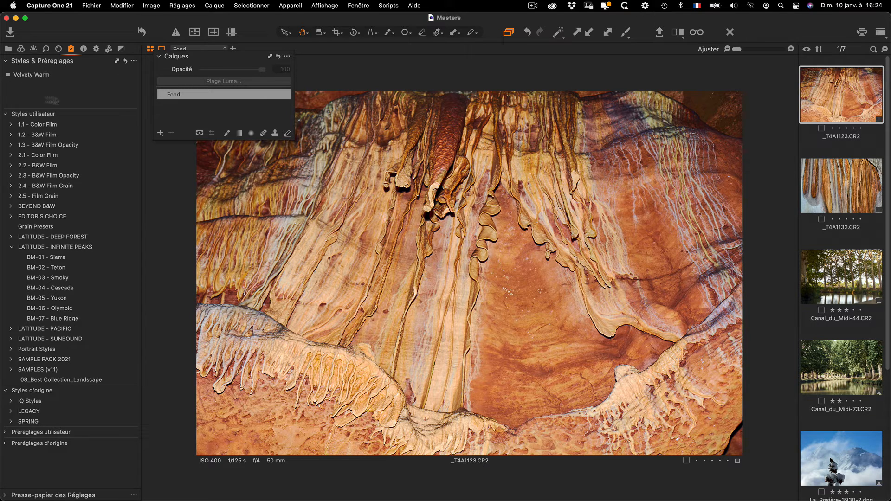
left_click(134, 61)
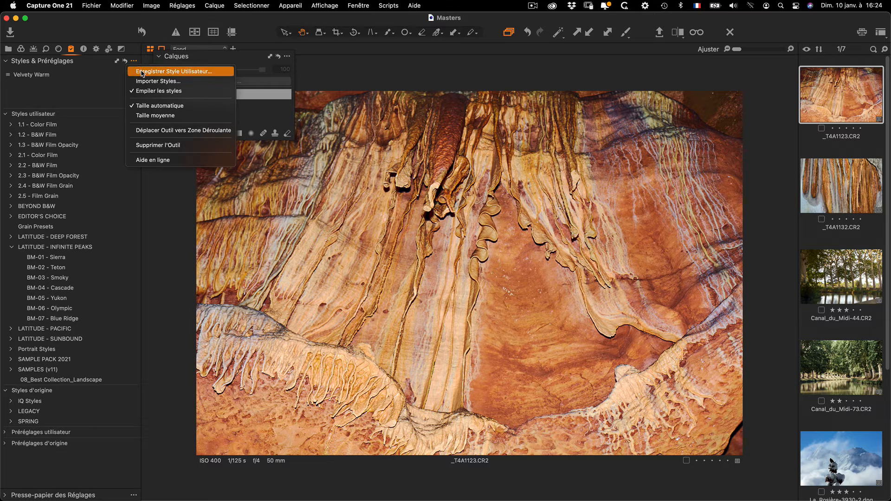
left_click(143, 73)
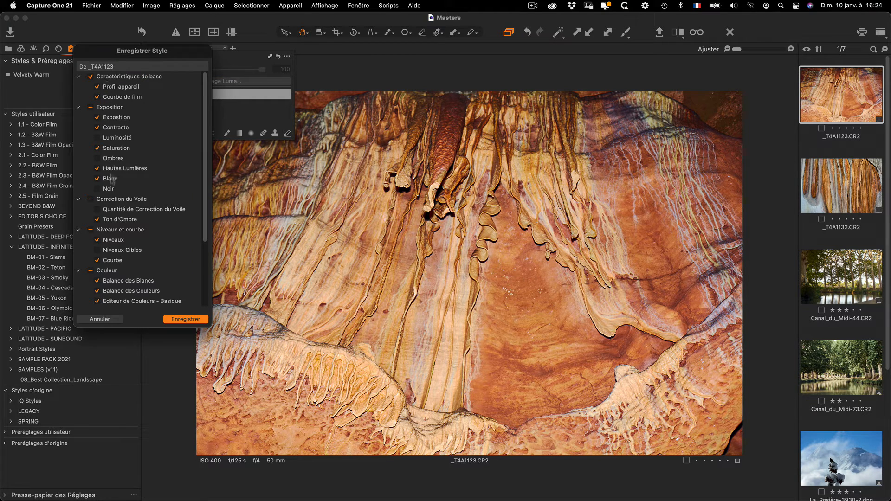
scroll(97, 242, "down", 5)
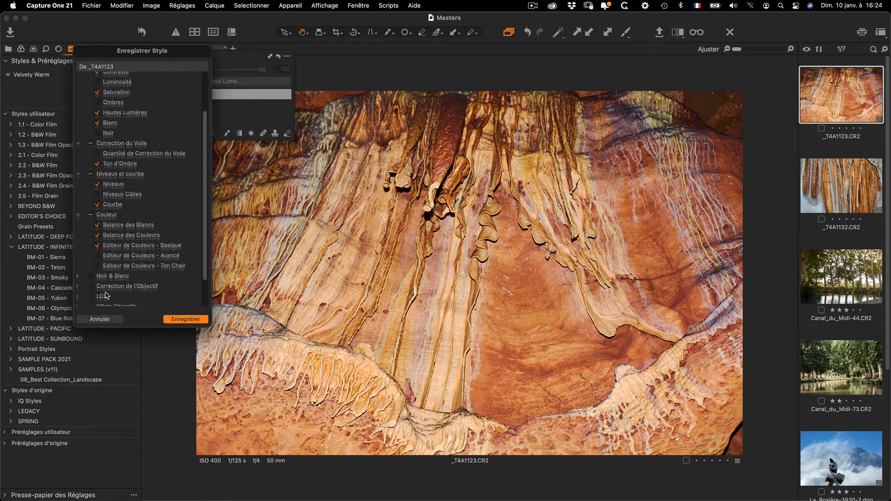
scroll(99, 237, "up", 1)
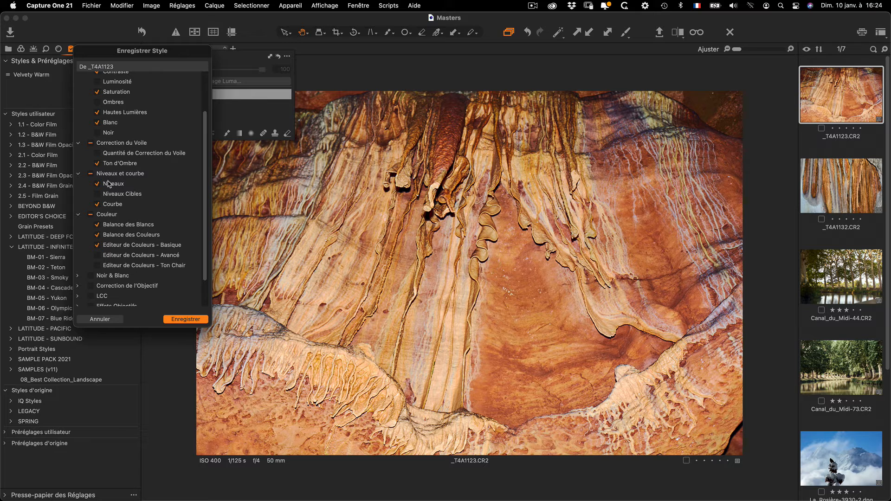
scroll(111, 162, "up", 4)
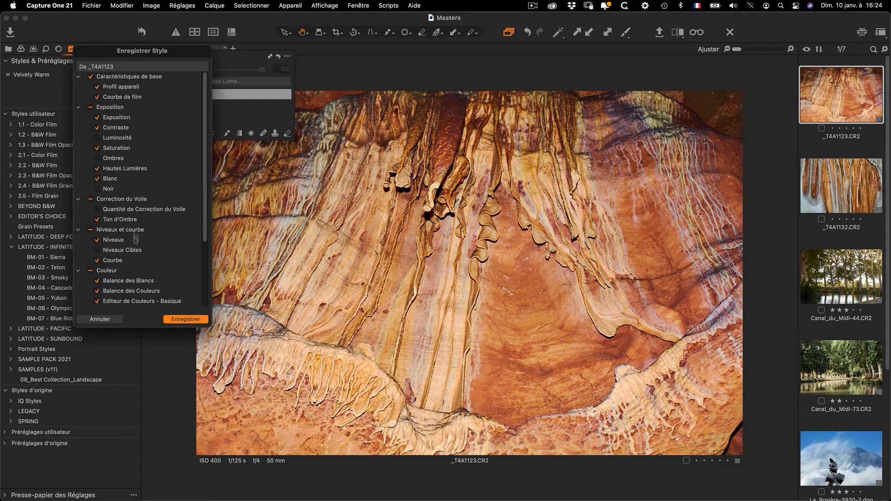
scroll(136, 239, "down", 6)
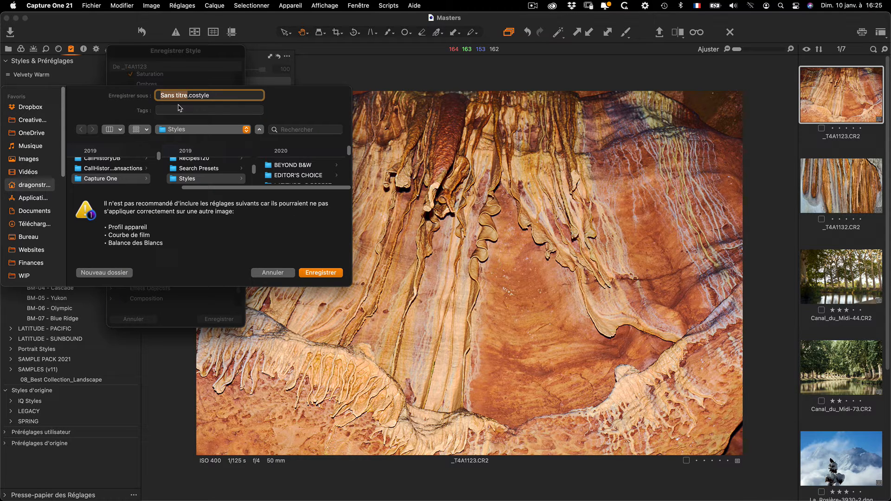
type("Sttylele demo")
key("Return")
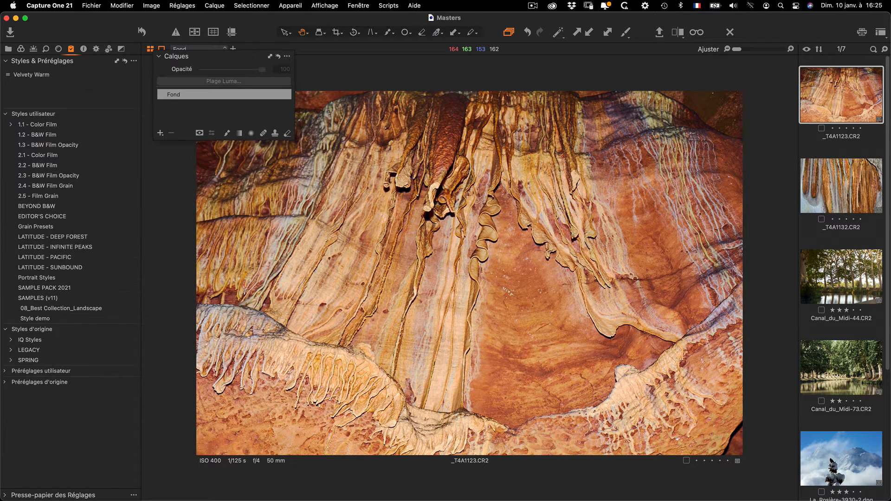
- Remove the Velvety Warm preset from the photo and reset all its remaining adjustments
left_click(50, 320)
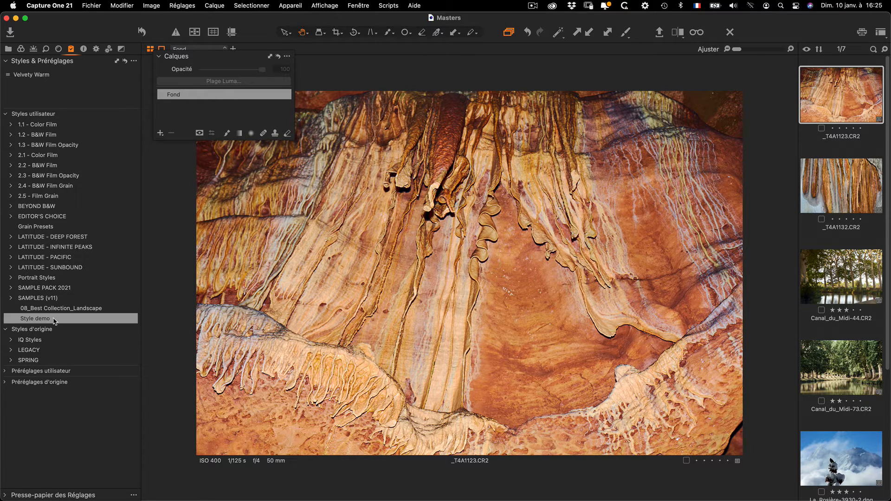
left_click(125, 61)
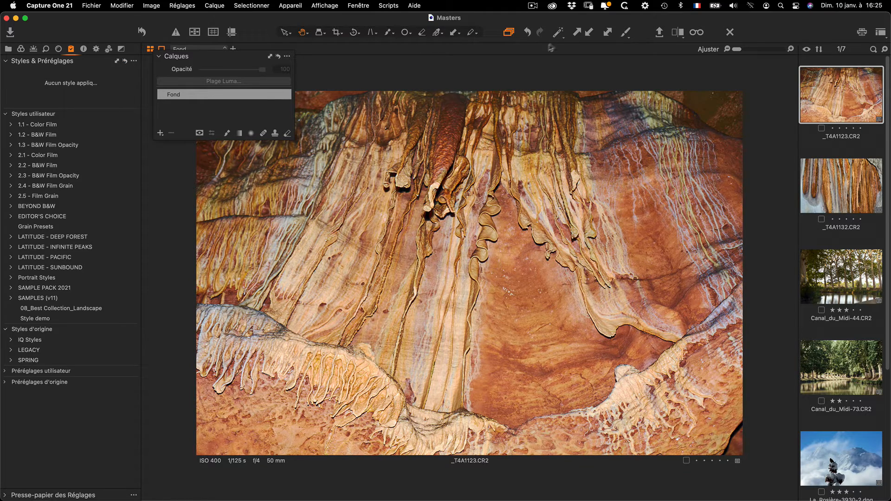
left_click(143, 34)
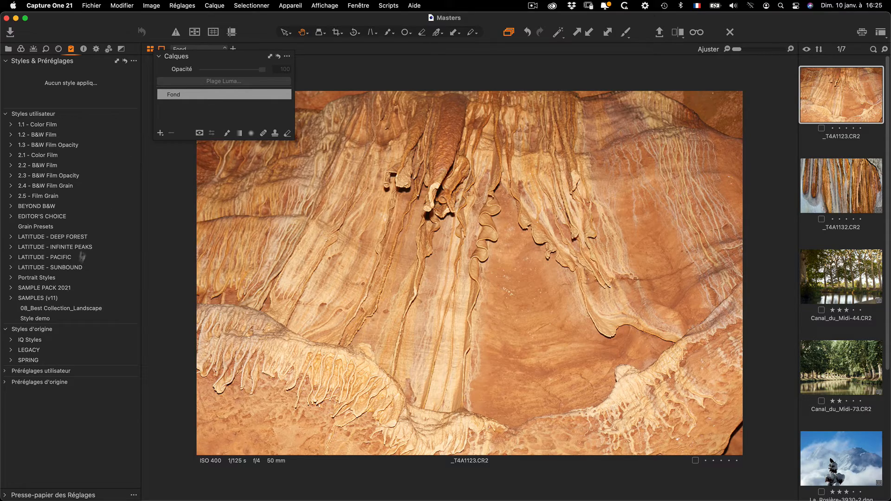
- Apply the Style demo user style to the cave photo and review its stored values in the exposure and colour tools
left_click(45, 320)
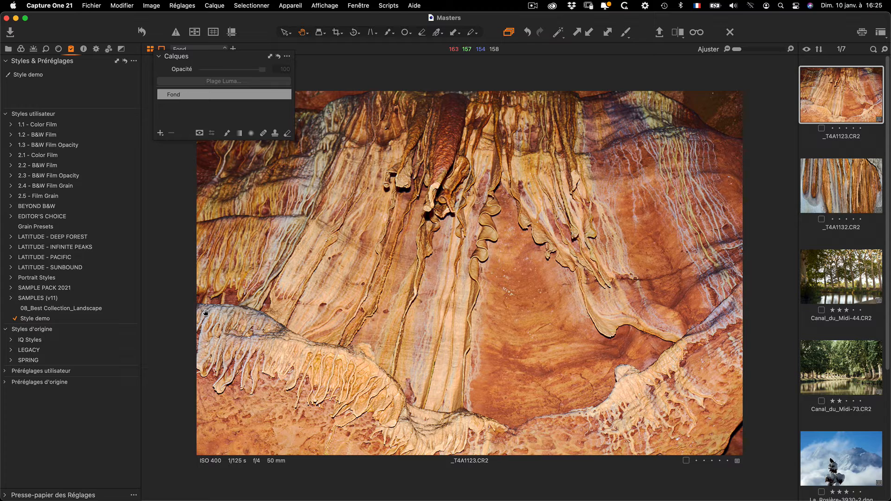
left_click(21, 49)
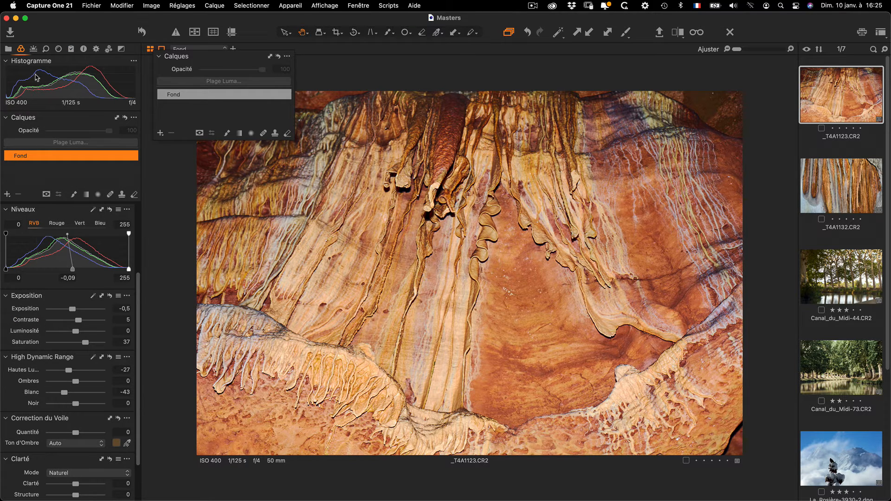
left_click(34, 49)
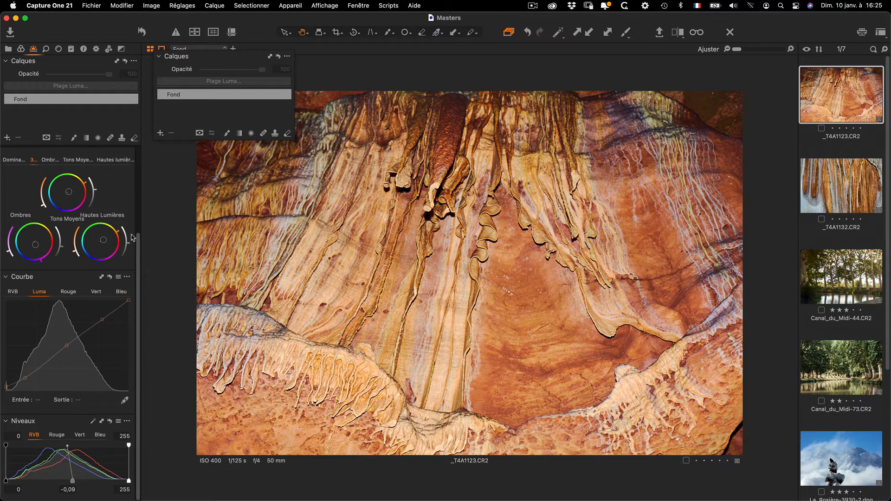
left_click_drag(138, 239, 145, 141)
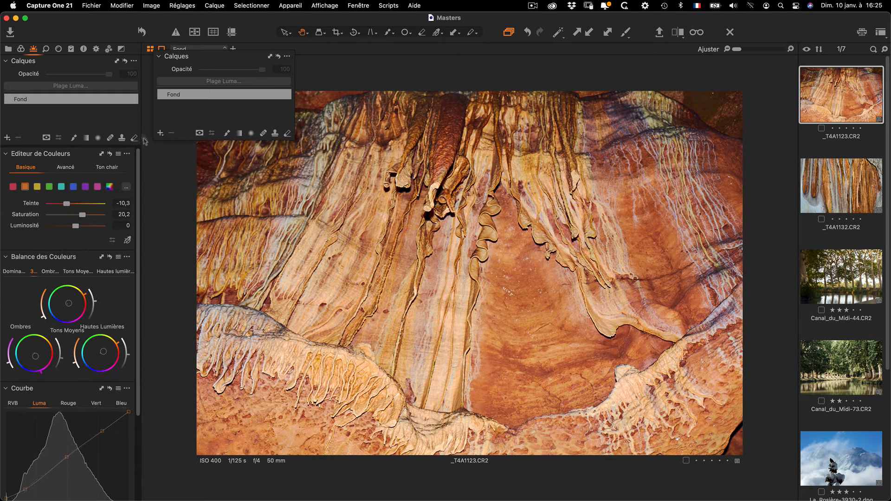
left_click(84, 49)
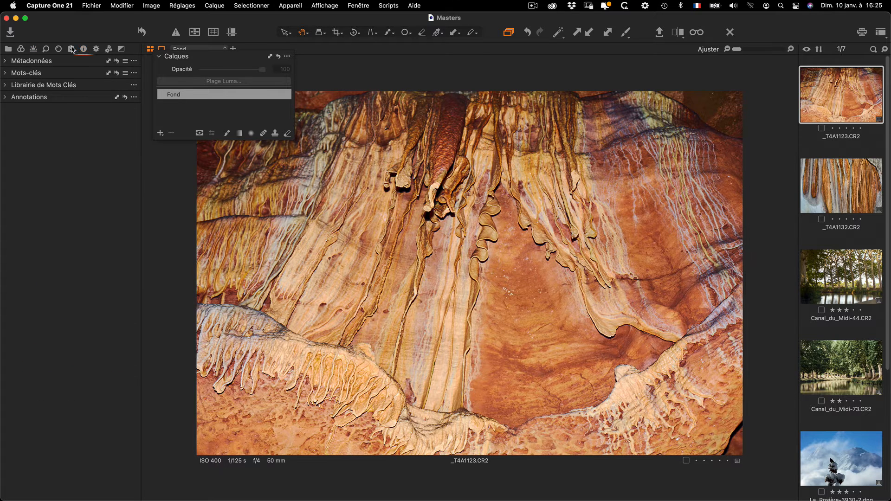
left_click(71, 49)
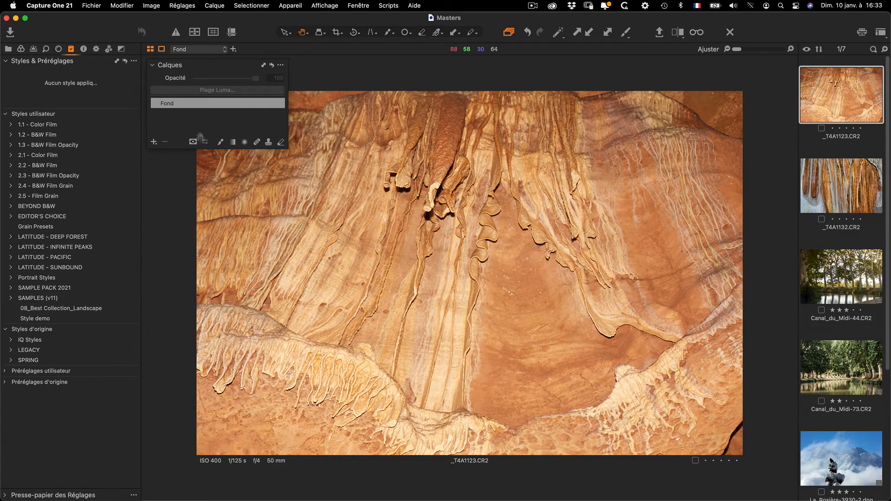
- Remove the Layers tool that overlaps the image viewer
left_click(281, 65)
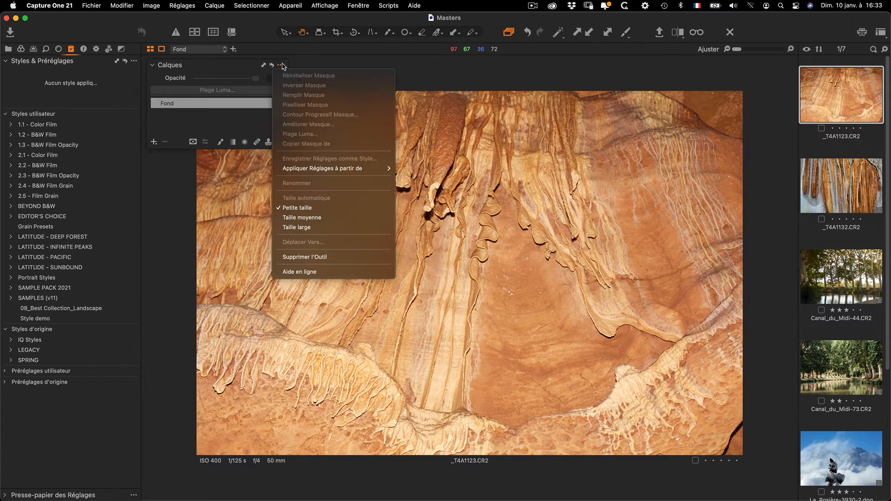
left_click(305, 257)
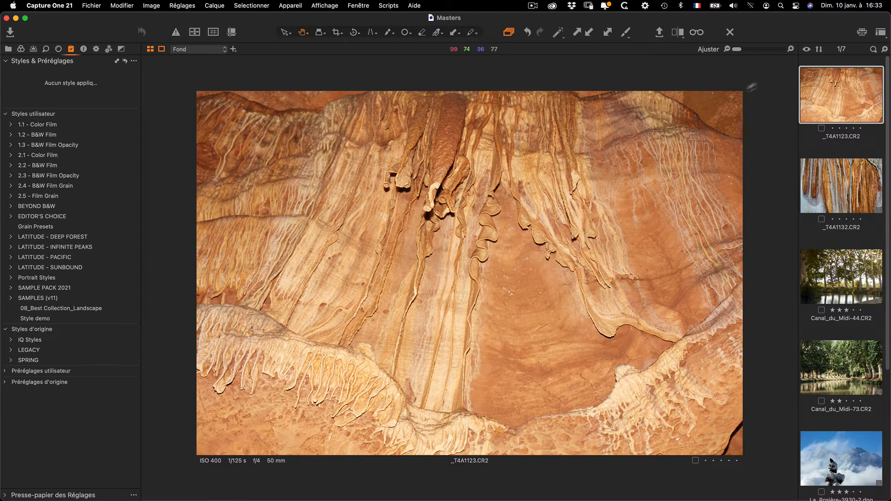
- From Latitude - Infinite Peaks, apply BM-02 - Teton to _T4A1123.CR2, and stack BM-01 - Sierra and BM-03 - Smoky on _T4A1132.CR2
left_click(11, 247)
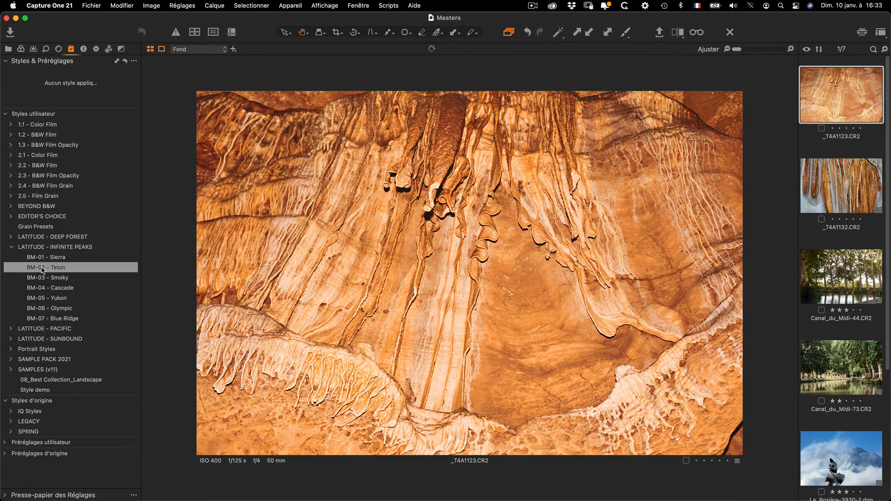
left_click(43, 267)
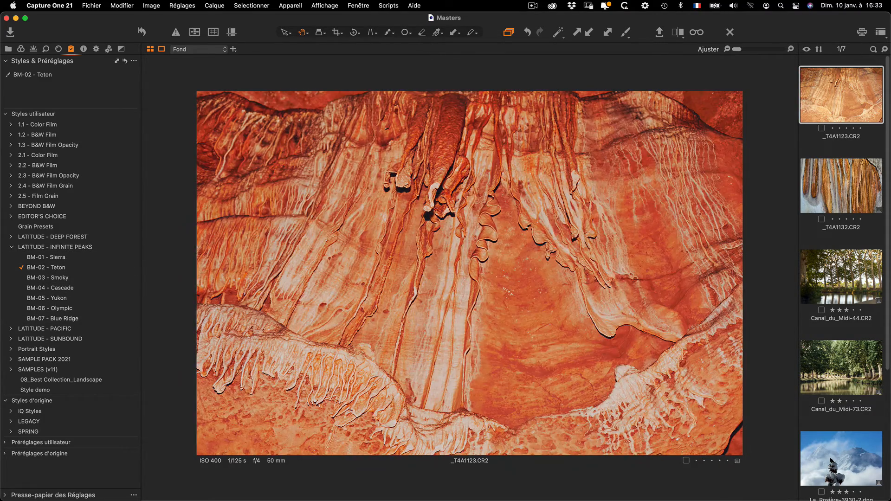
left_click(821, 185)
left_click(72, 263)
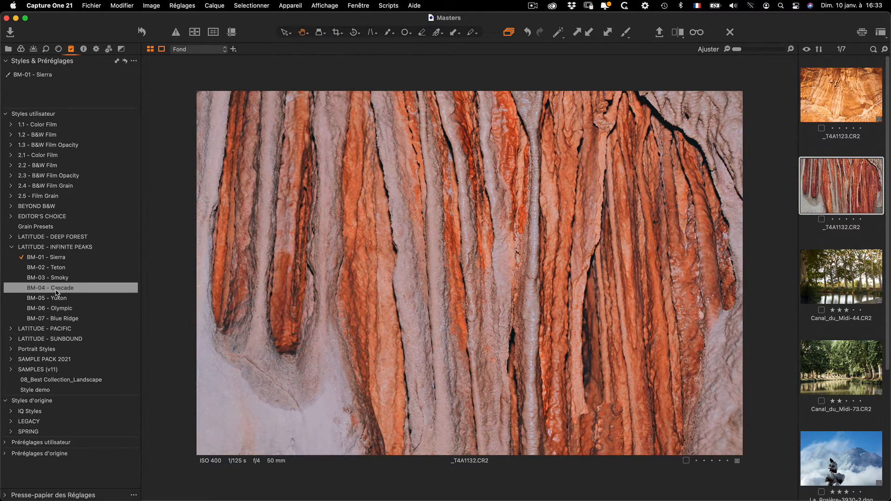
left_click(55, 279)
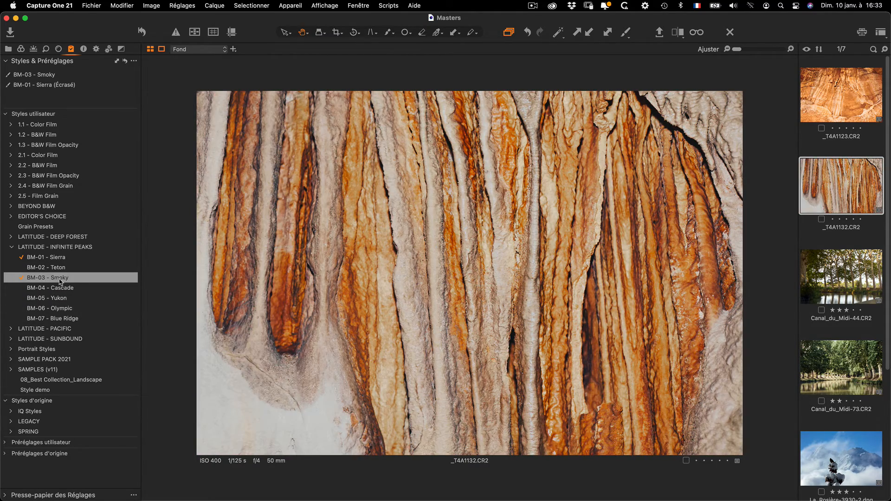
- Apply the DF-08 - Redwood (dark) style from Latitude - Deep Forest to Canal_du_Midi-44.CR2
left_click(846, 283)
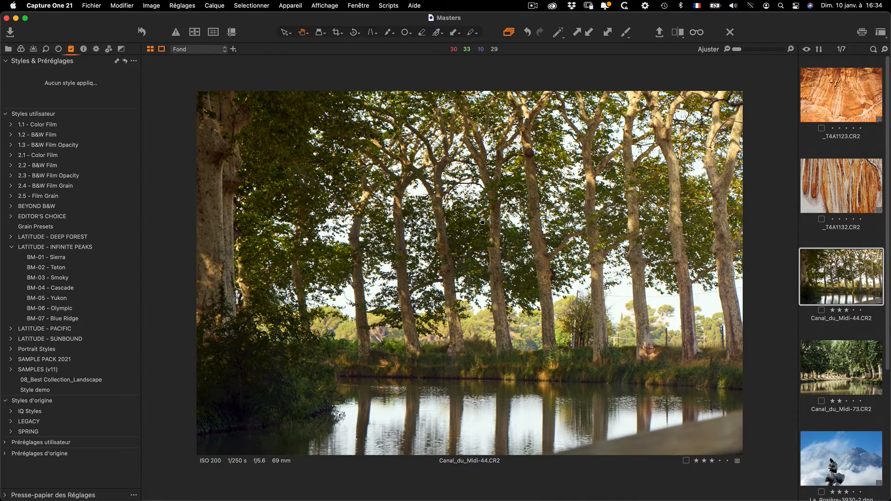
left_click(11, 248)
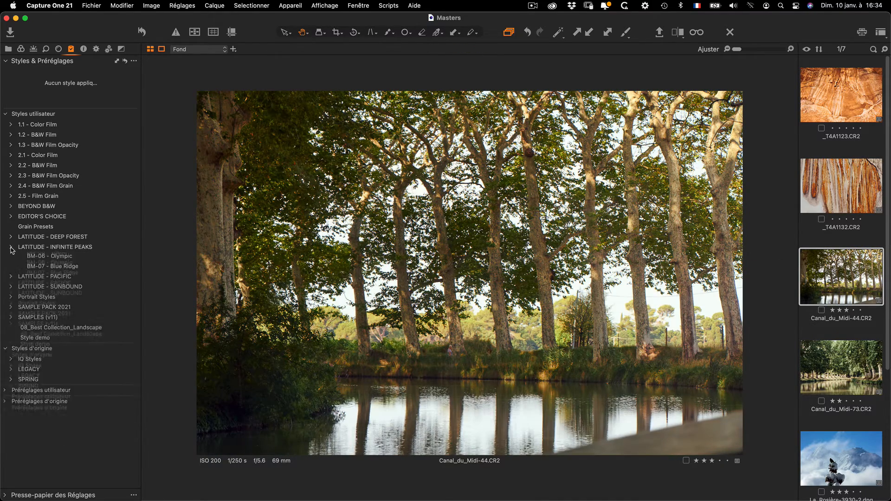
left_click(11, 237)
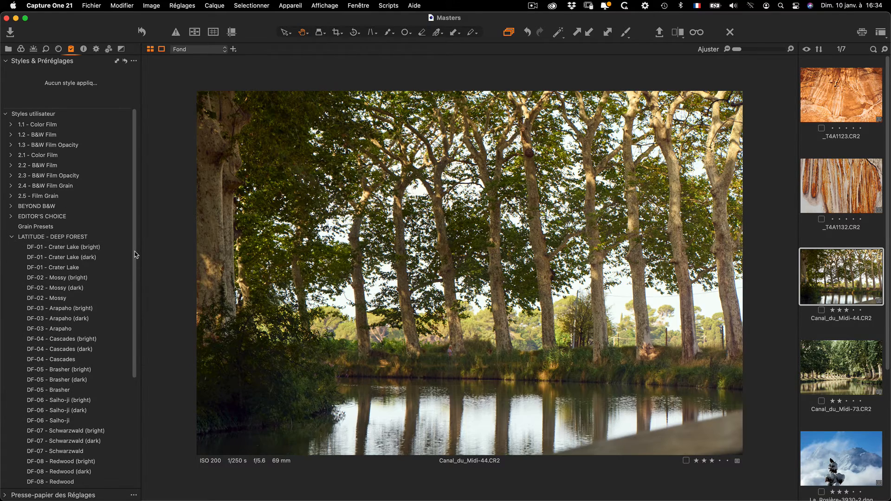
left_click_drag(134, 254, 131, 313)
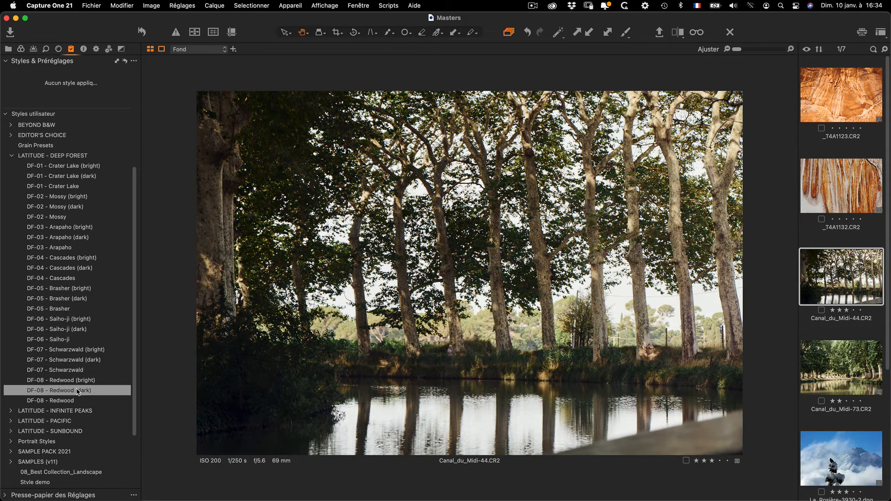
left_click(78, 391)
- Apply, remove and reapply DF-08 - Redwood (dark) on Canal_du_Midi-73.CR2, and stack DF-08 - Redwood (bright) and DF-07 - Schwarzwald over it
left_click(826, 368)
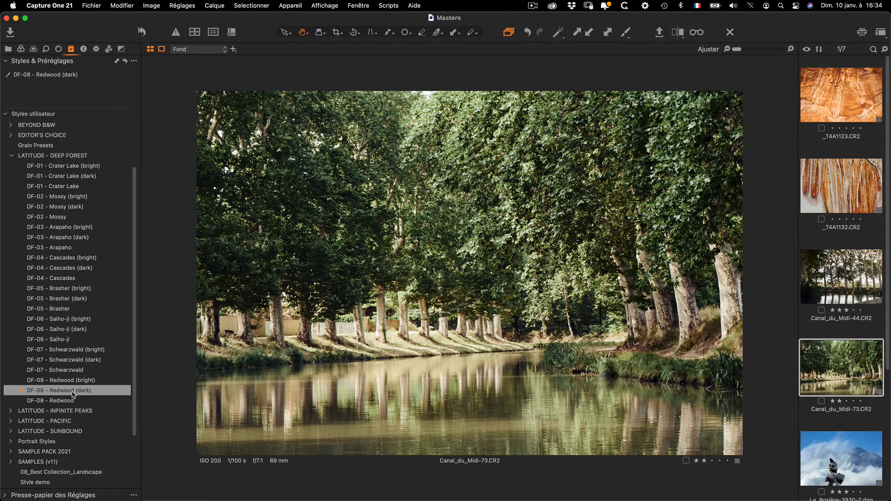
left_click(72, 392)
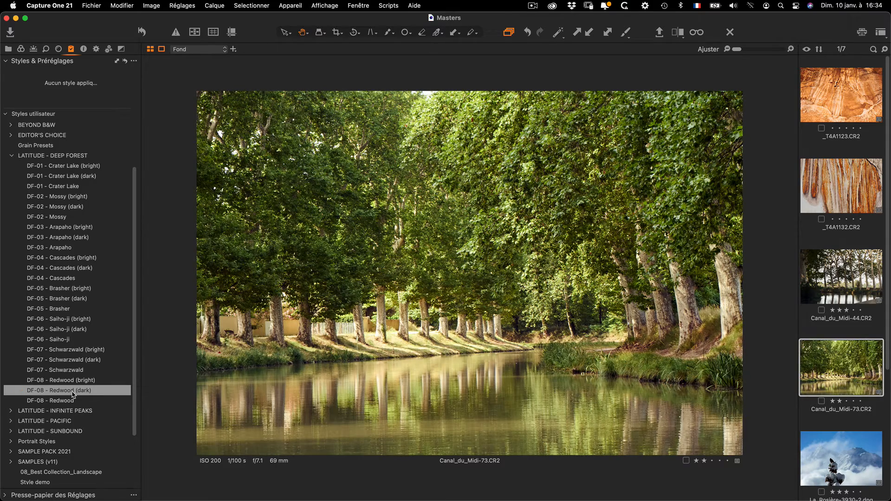
left_click(73, 392)
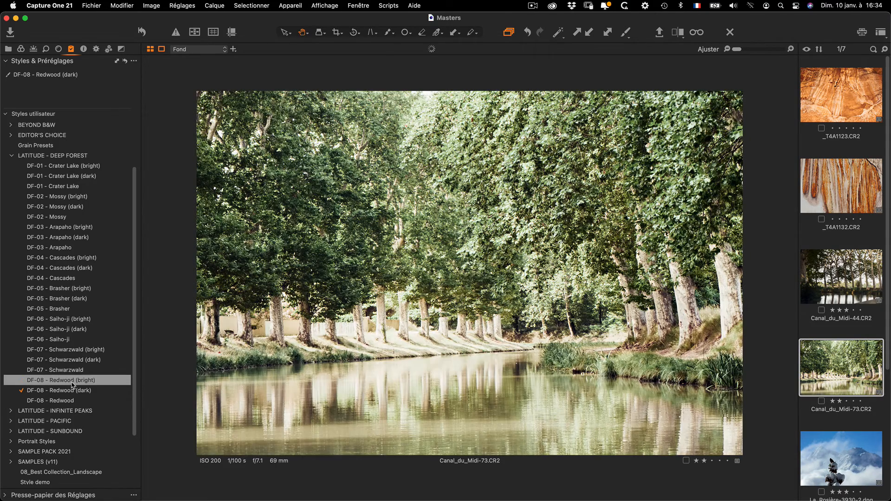
left_click(73, 381)
left_click(69, 369)
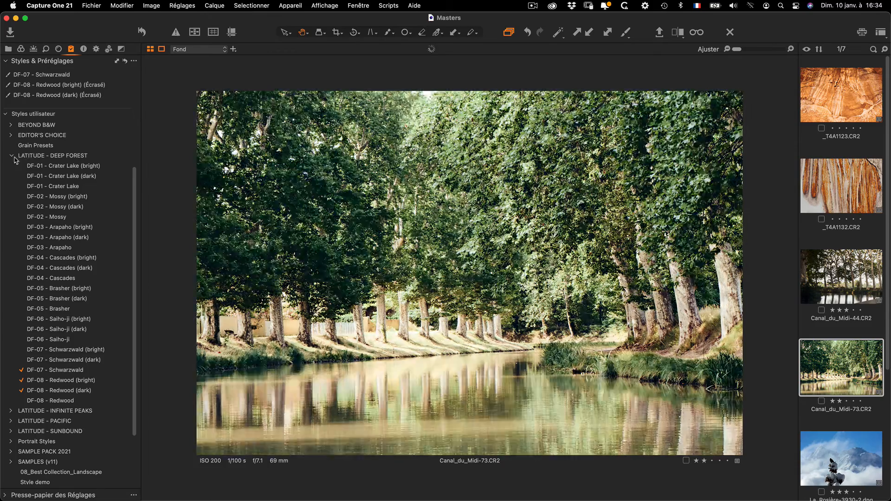
left_click(11, 156)
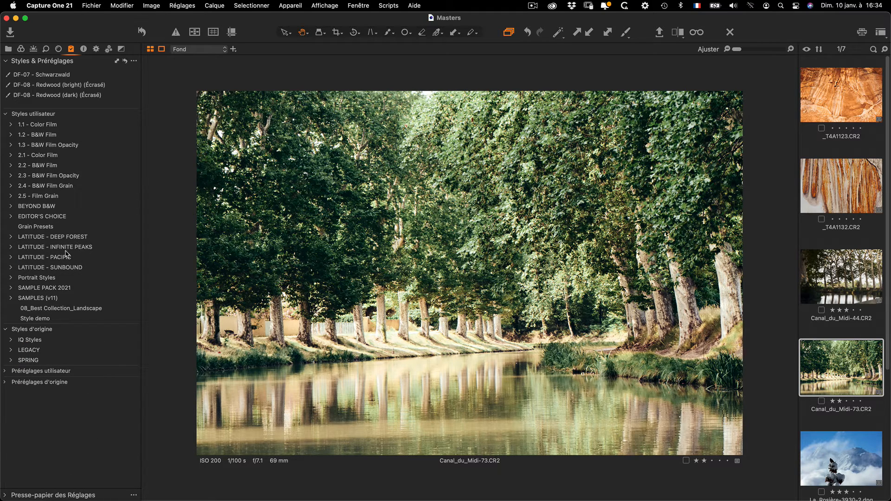
- Preview the Latitude - Pacific styles, including JS-04 - Topanga, on La_Rosière-3930-2.dng
scroll(851, 438, "down", 3)
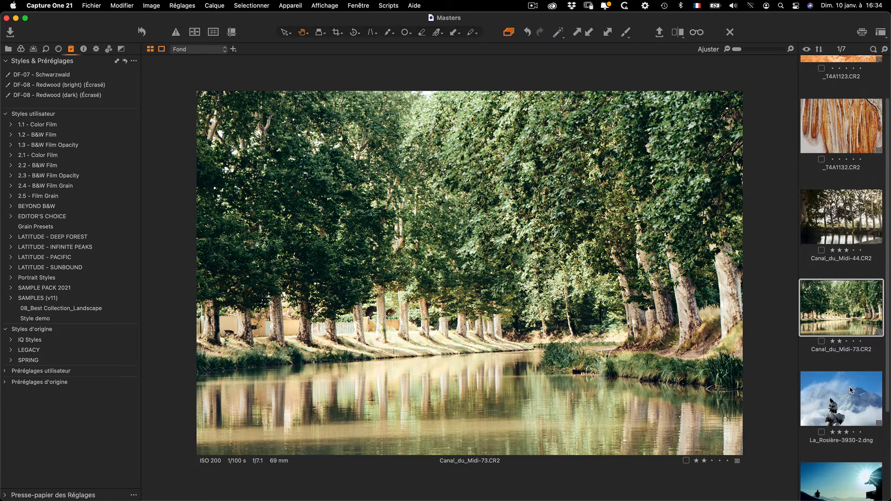
left_click(851, 389)
scroll(835, 403, "down", 3)
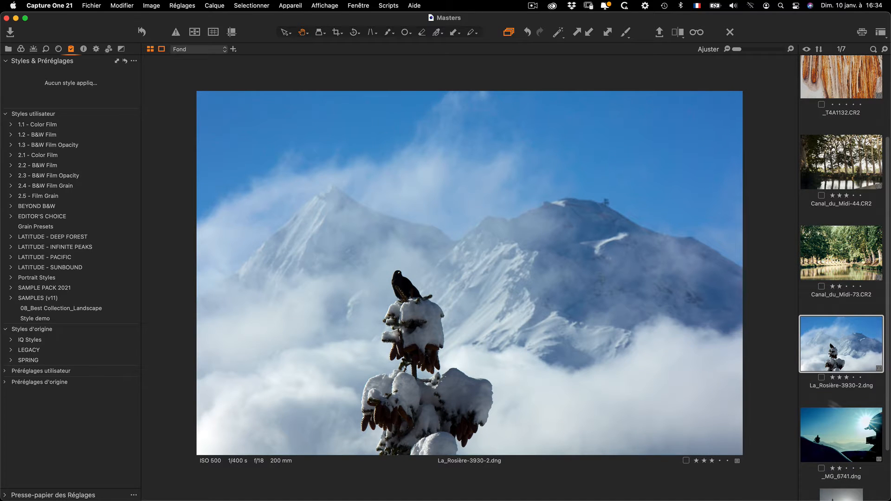
left_click(11, 258)
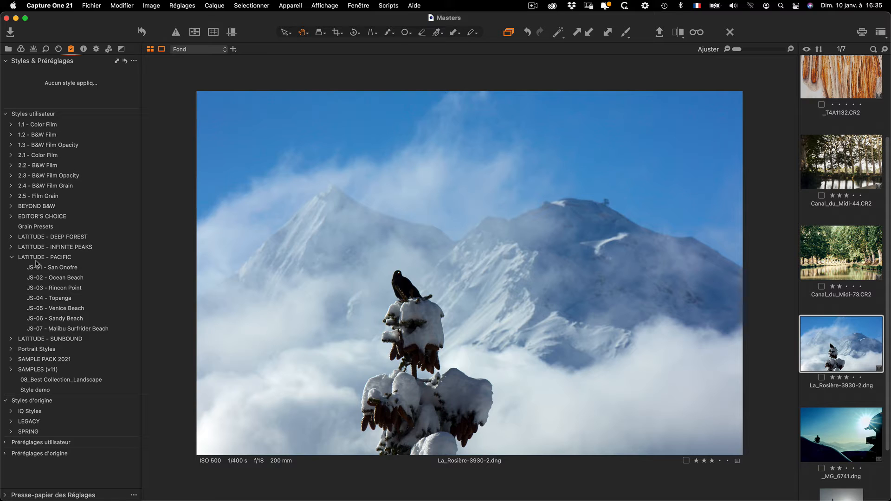
left_click(38, 268)
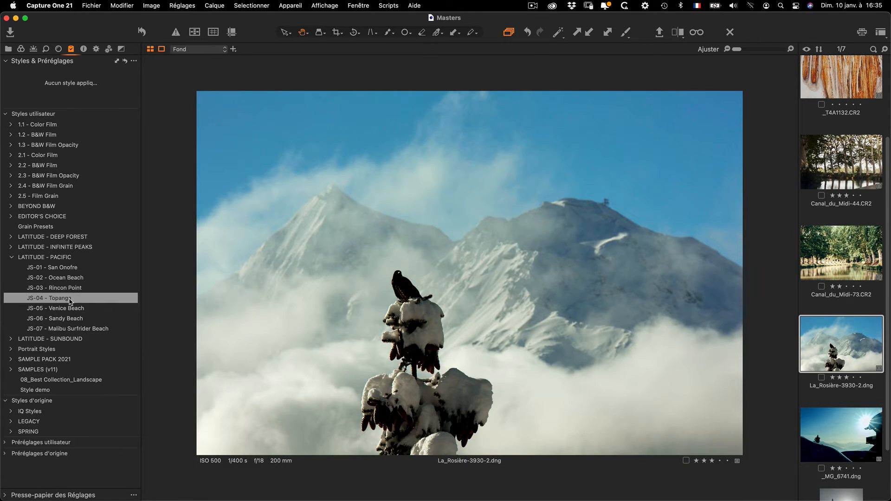
- Look through the Latitude - Sunbound styles for _MG_6741.dng and preview SB-07 - Angkor Wat on La_Rosière-4231.dng
left_click(801, 441)
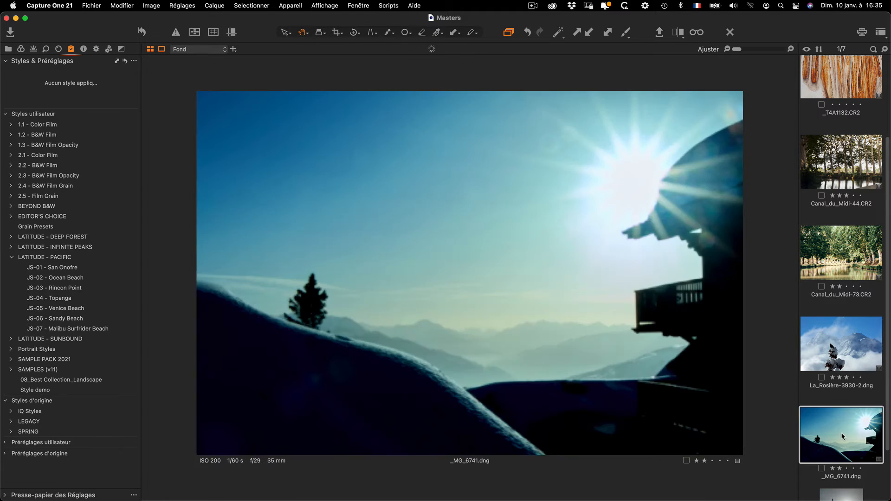
left_click(11, 258)
left_click(12, 268)
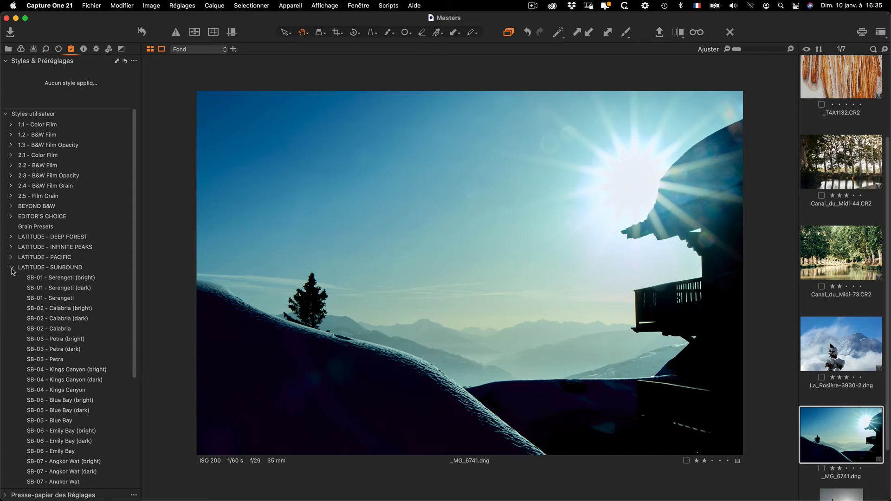
scroll(28, 279, "down", 5)
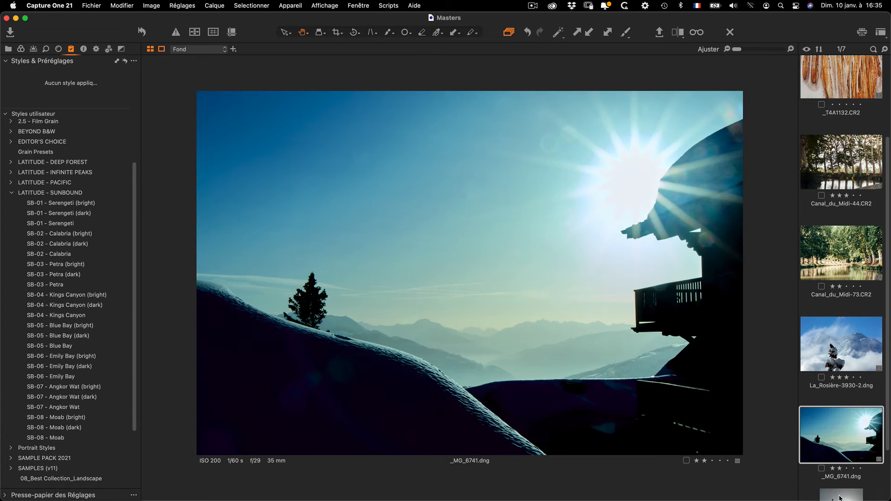
left_click(840, 494)
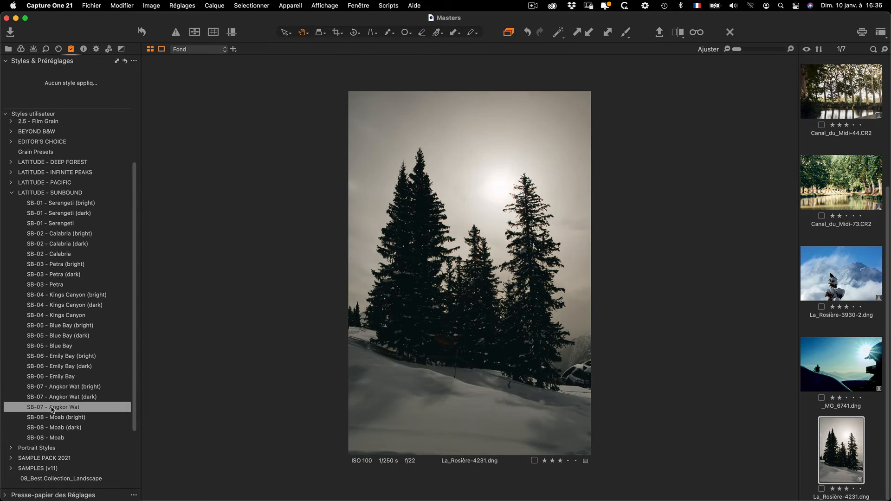
- Try the Beyond B&W style BW-400 - II on La_Rosière-4231.dng, remove it, and apply BW-500 - III instead
left_click(11, 193)
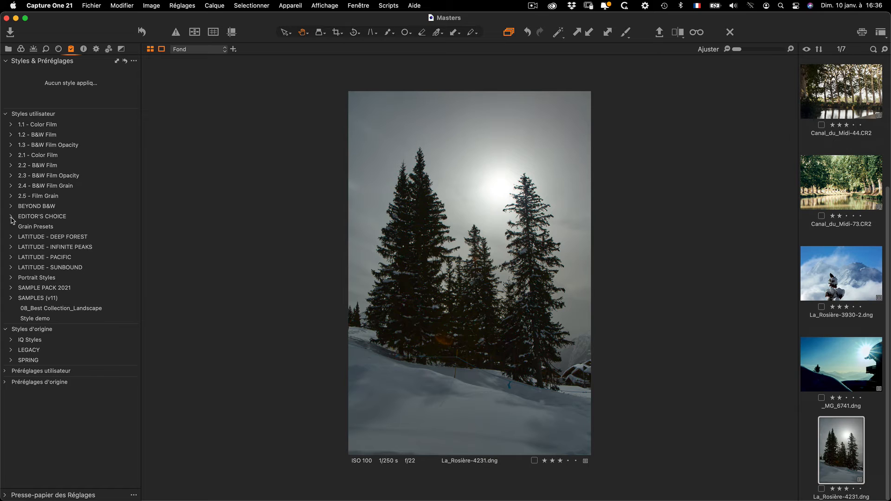
left_click(11, 207)
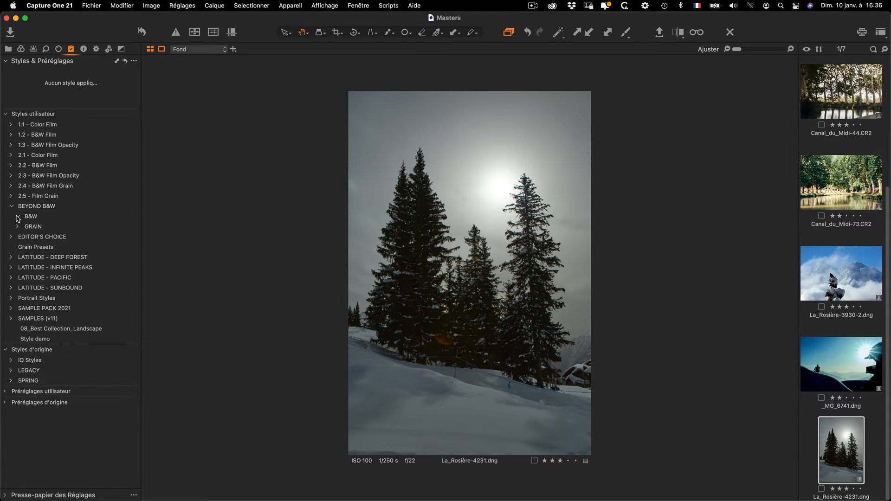
left_click(18, 217)
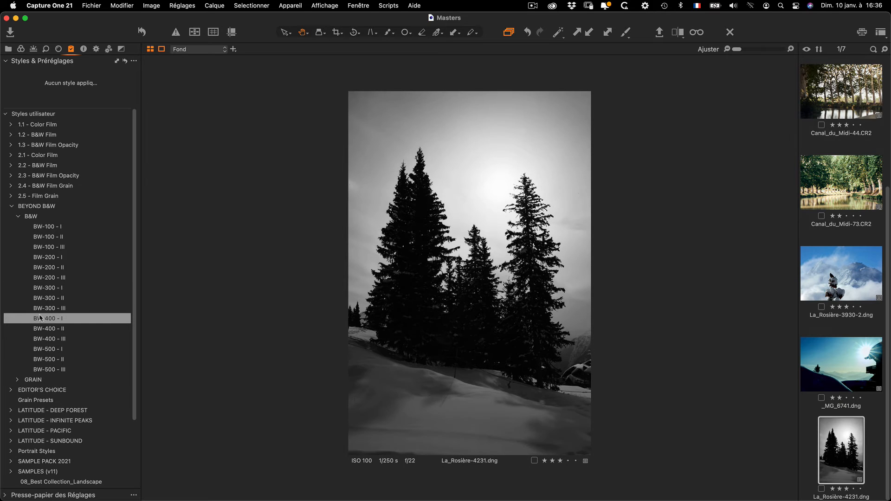
left_click(43, 329)
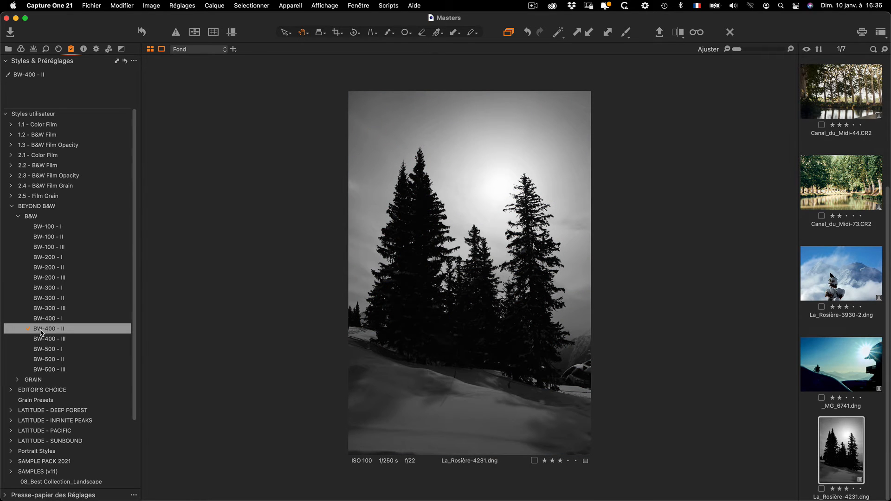
left_click(41, 331)
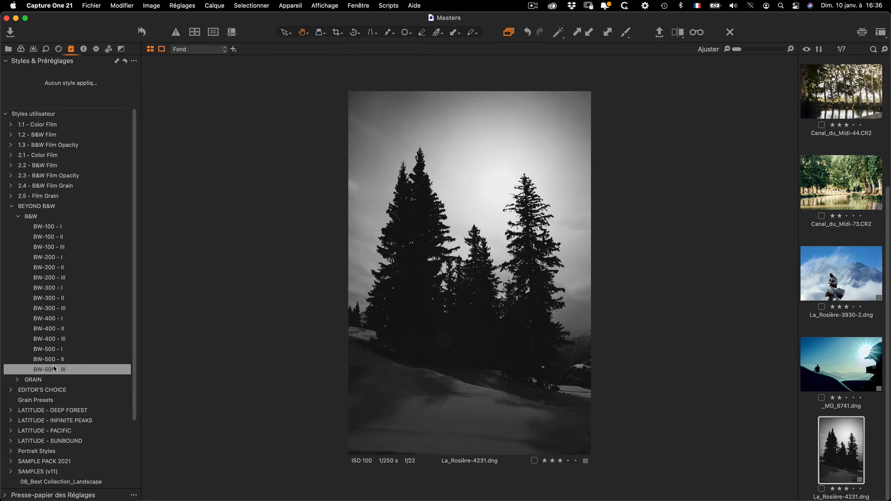
left_click(54, 368)
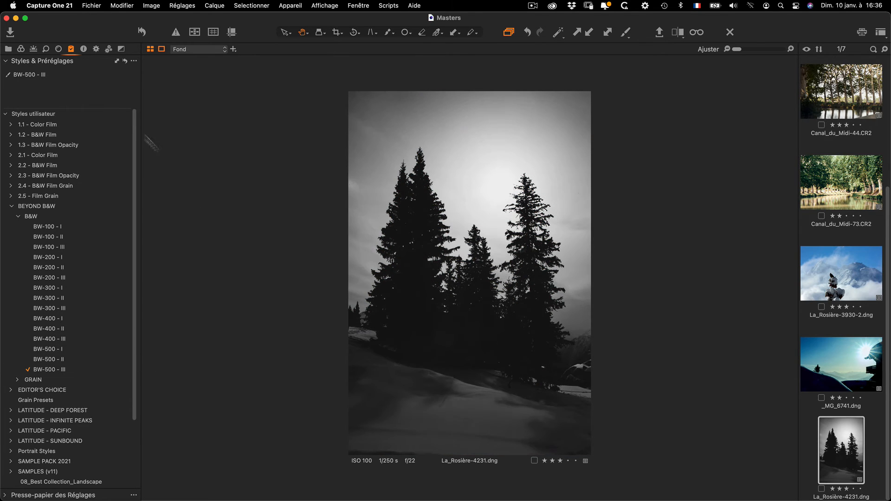
- Set High Dynamic Range shadows to 39 and black to 47 on La_Rosière-4231.dng to open up its dark areas
left_click(22, 49)
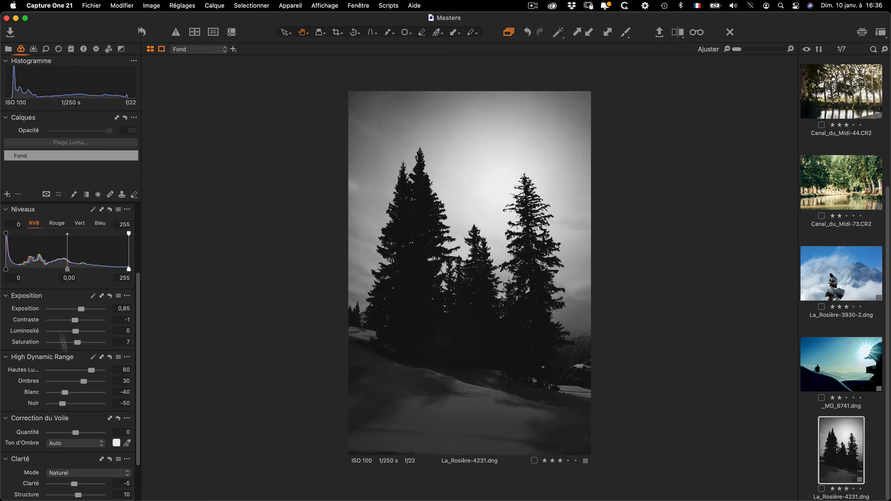
left_click_drag(84, 382, 88, 406)
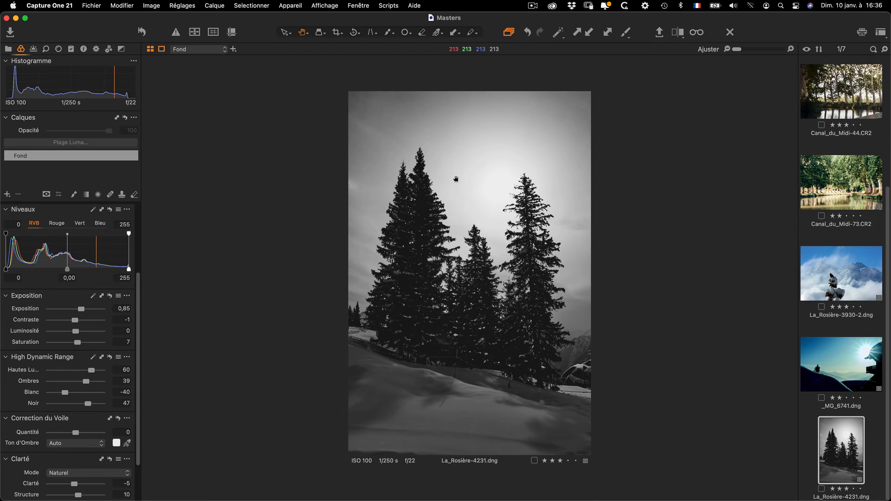
- Switch to Safari and look over the style kits on Capture One's Styles purchase page
key("ctrl+Left")
left_click(642, 58)
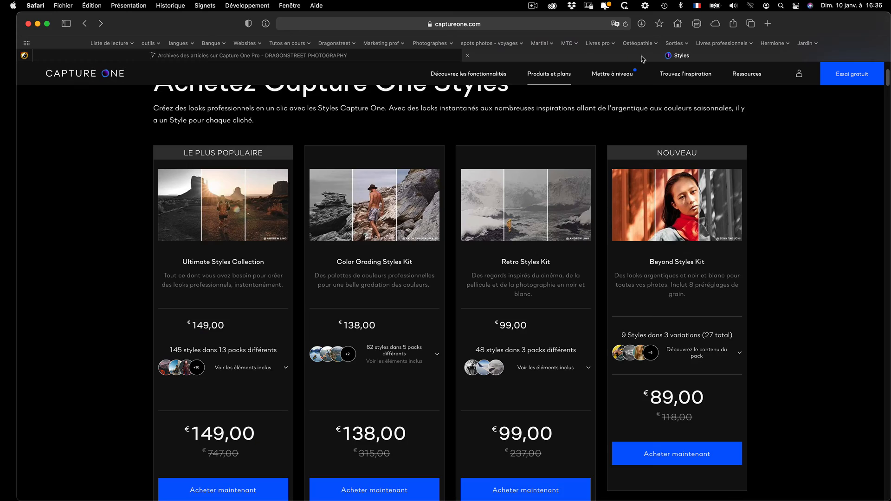
scroll(132, 246, "down", 1)
scroll(121, 248, "up", 4)
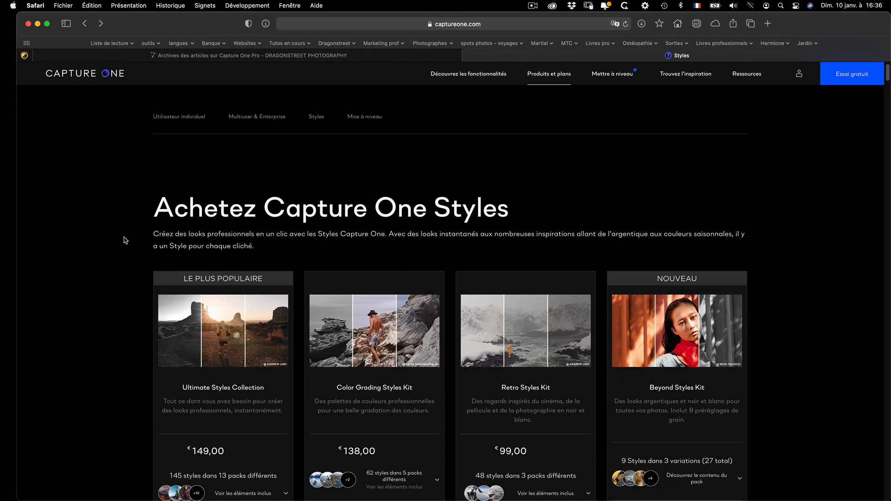
scroll(134, 285, "down", 5)
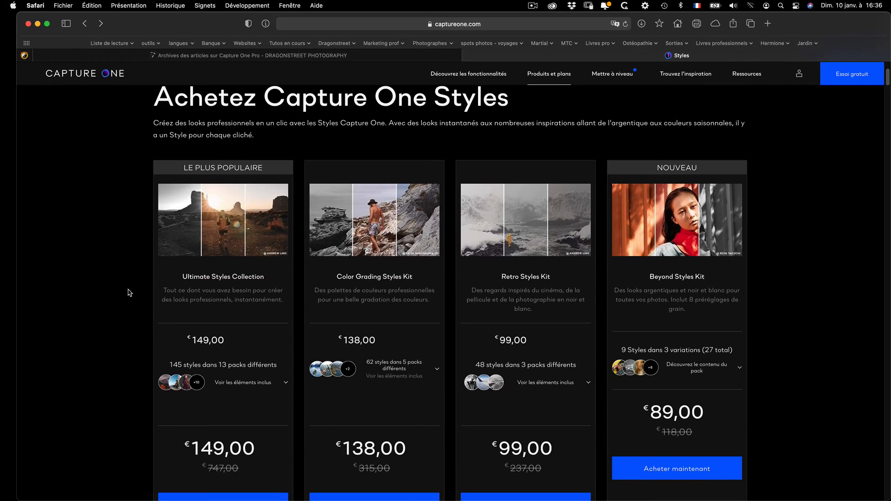
- Expand the lists of packs included in the Ultimate Styles Collection and the Color Grading, Retro and Beyond Styles Kits
left_click(287, 246)
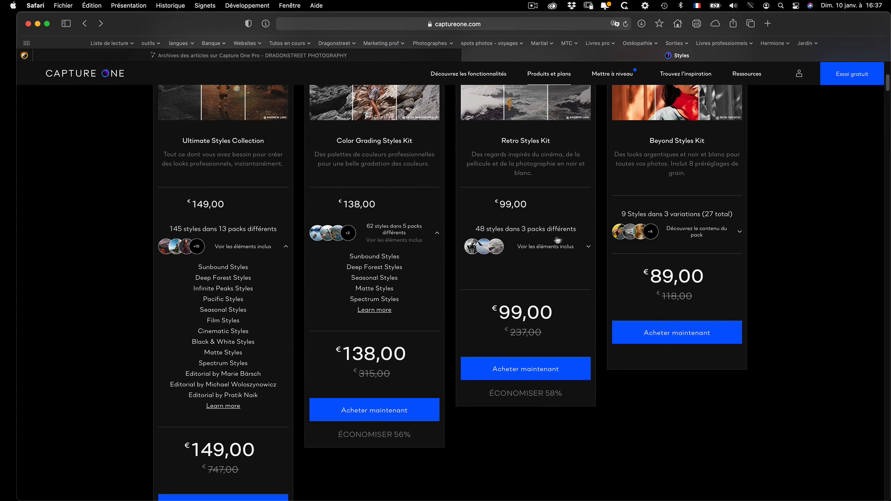
left_click(591, 249)
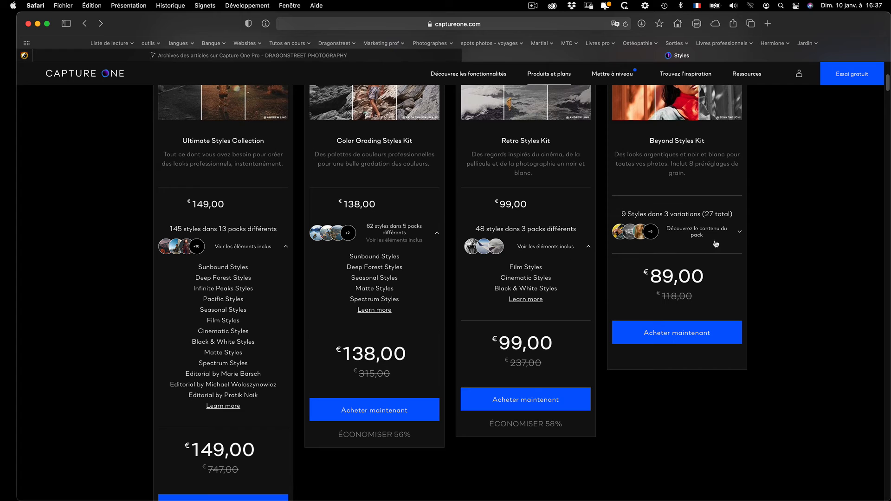
left_click(741, 234)
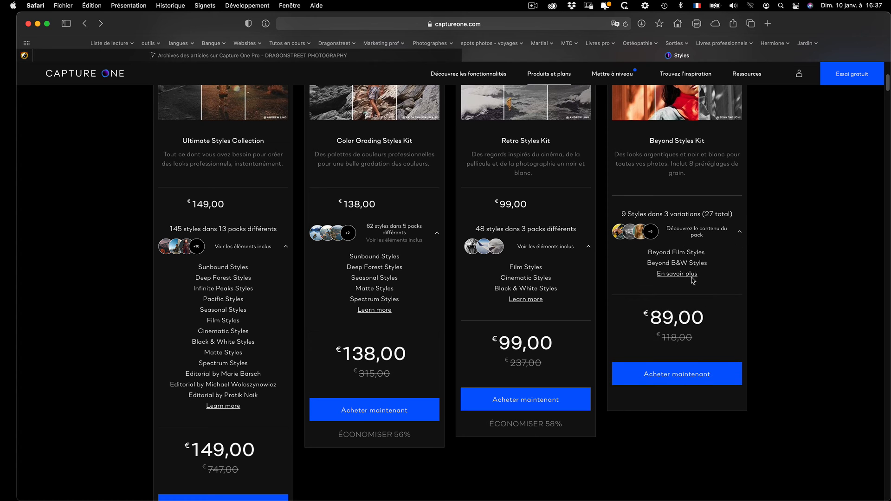